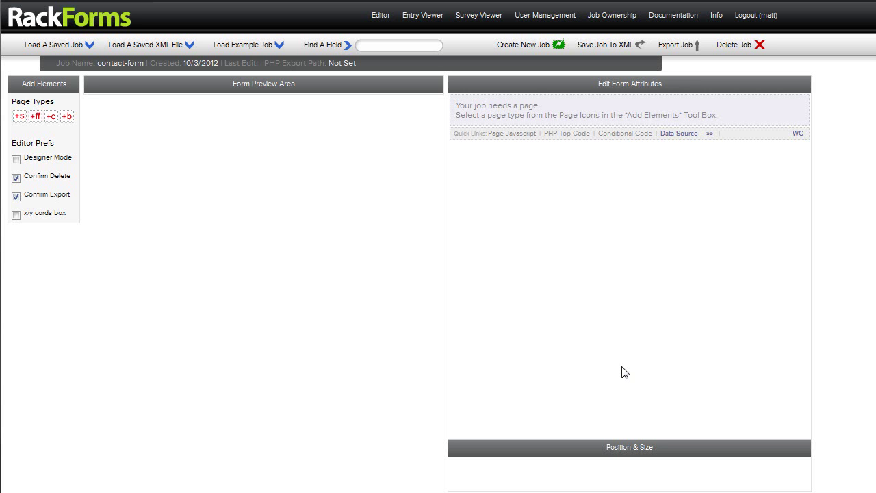
Step: Add a Confirmation Page to the job and bring up the sortable form page's properties
click(19, 117)
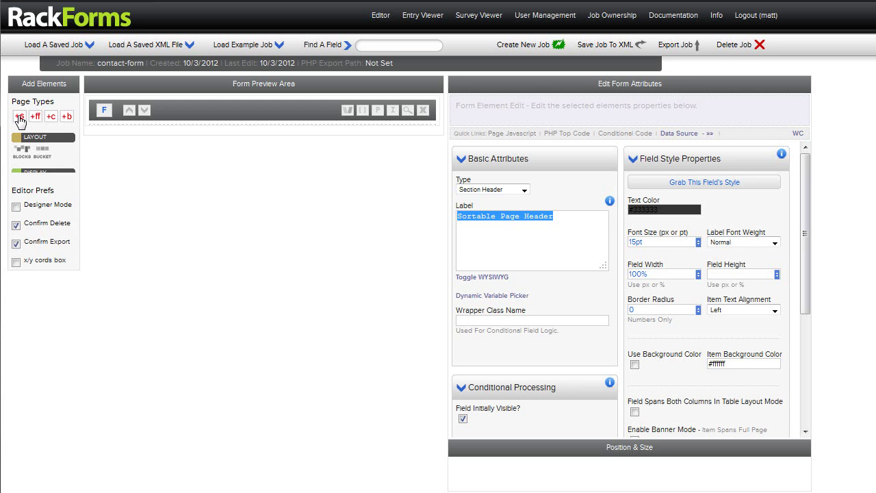
click(52, 117)
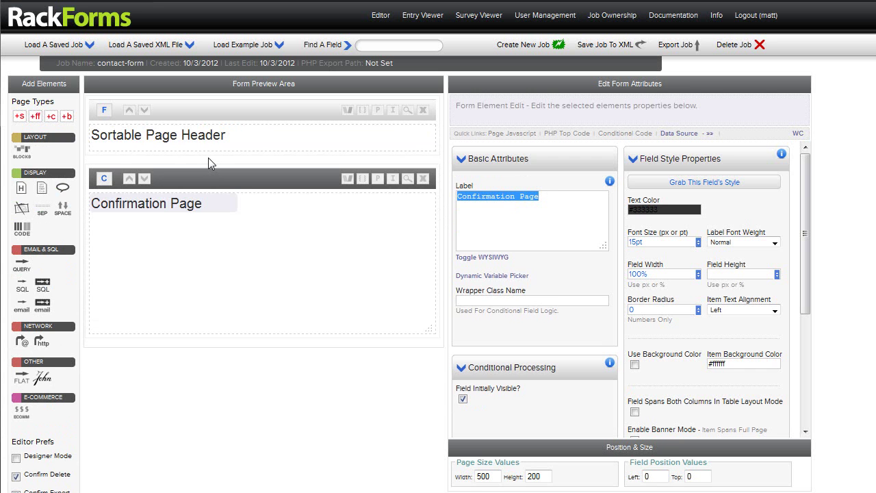
click(266, 114)
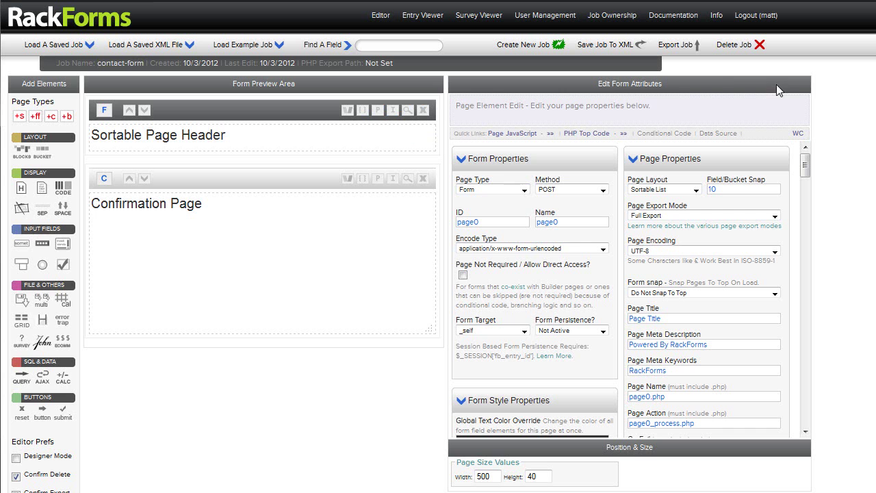
Step: Retitle the page heading to 'Contact Form'
drag(670, 88, 612, 82)
click(226, 137)
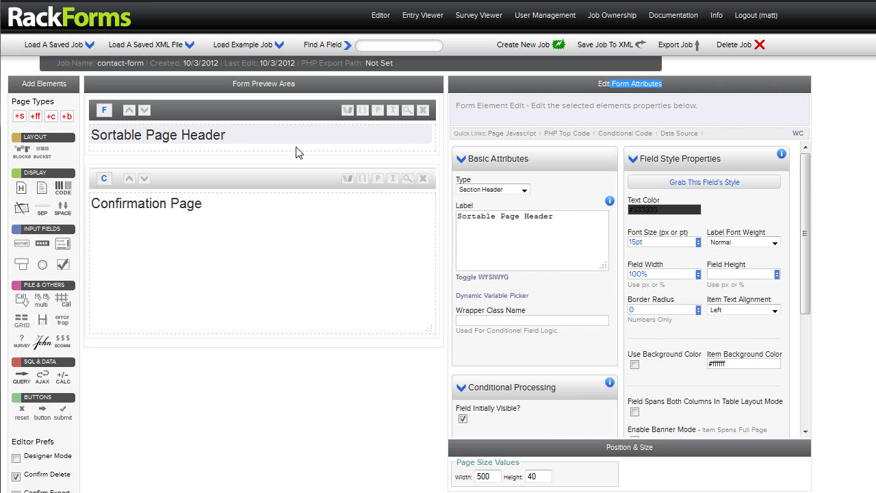
drag(565, 220, 394, 211)
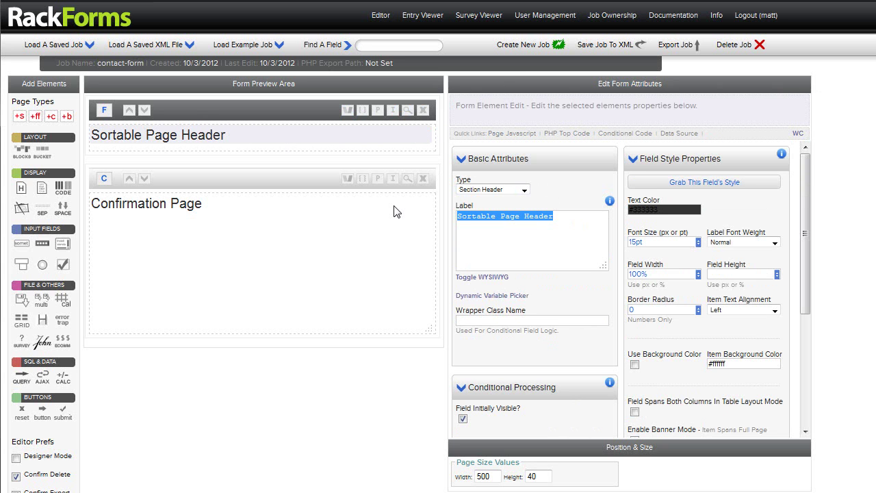
text(Contact Form)
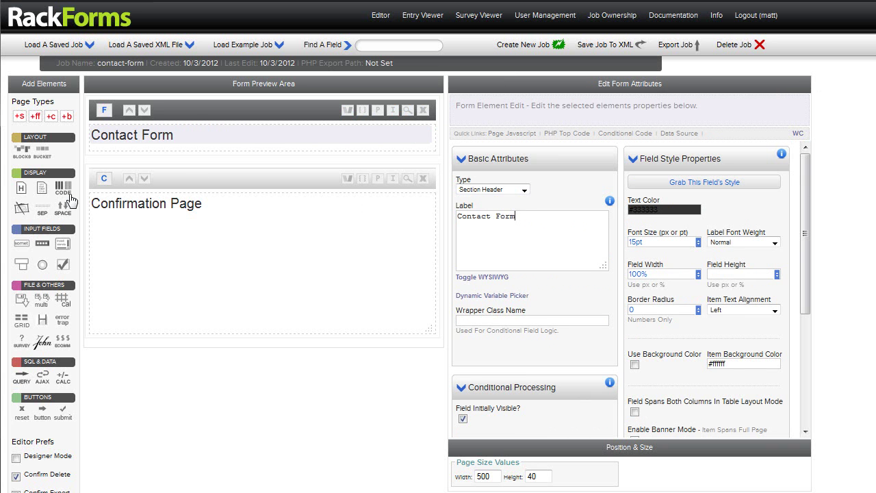
Step: Add two text fields, a text area and a Submit button to the form
click(23, 244)
click(23, 245)
click(62, 244)
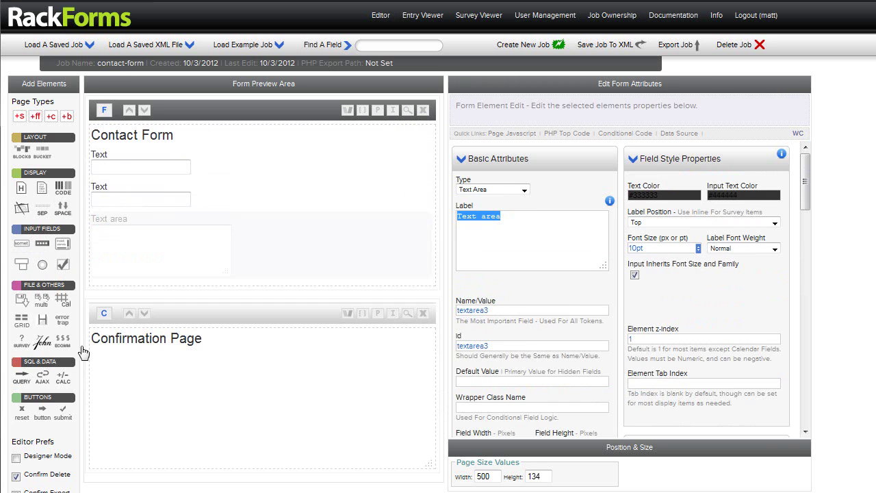
click(63, 411)
Step: Label the fields Name, Email and Contact Message
click(211, 171)
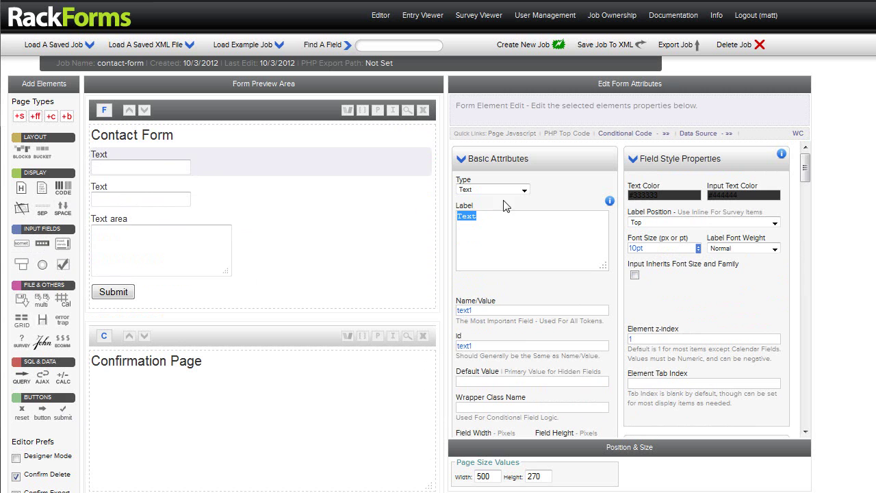
text(Name)
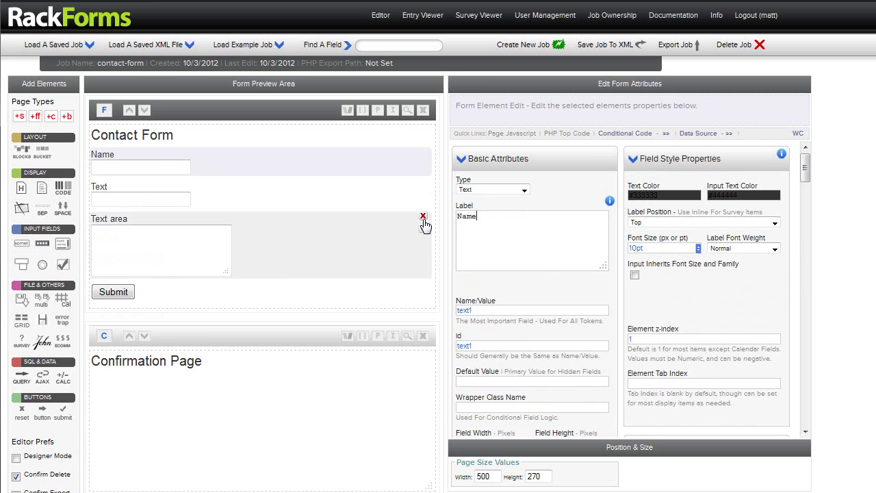
click(209, 188)
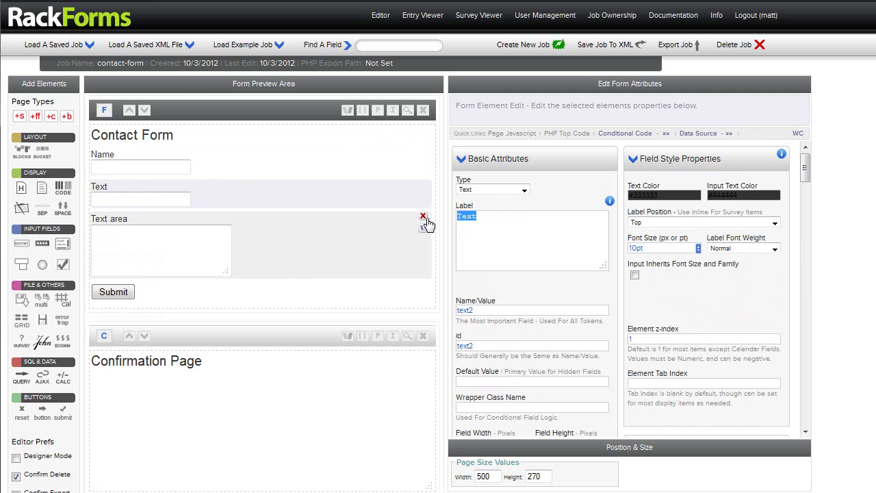
text(Email)
click(322, 249)
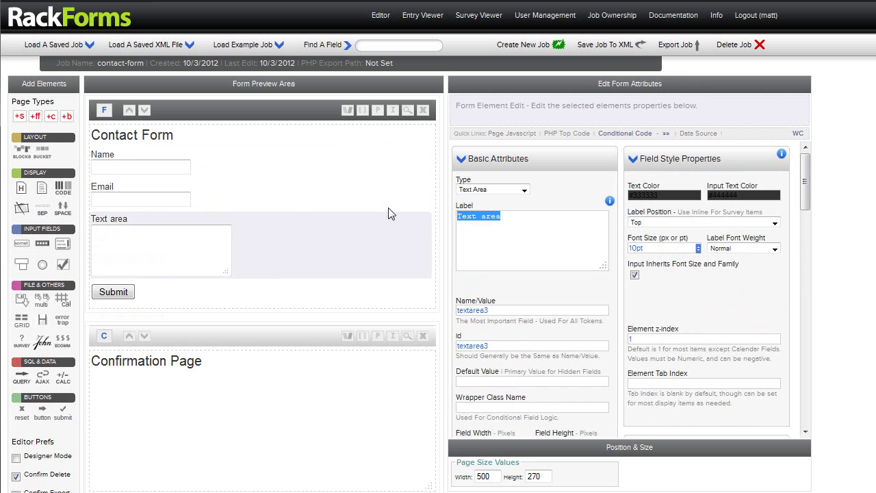
text(Contact MNe)
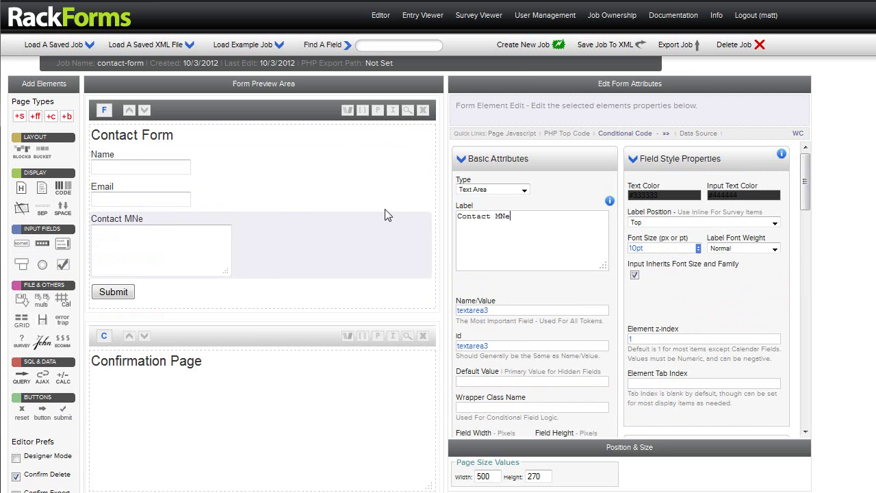
key(BackSpace)
key(BackSpace)
text(essage)
Step: Add a Send Result to RackForms SQL processor to the Confirmation Page
click(255, 333)
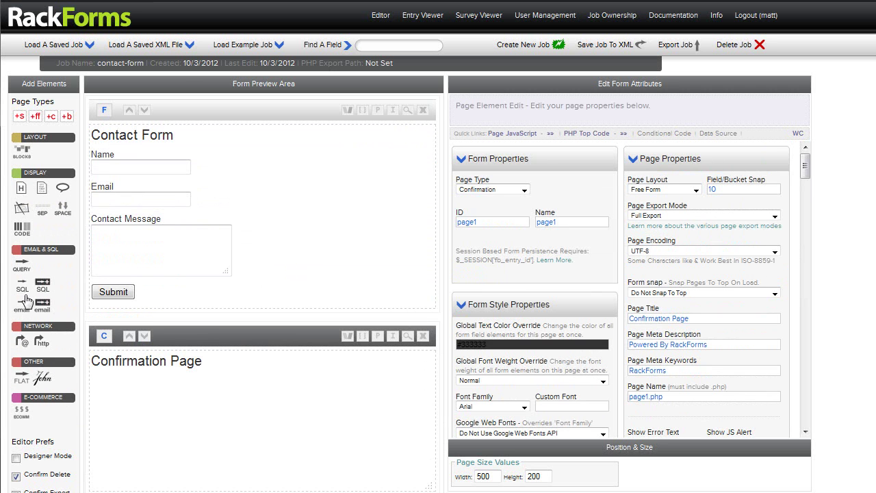
click(24, 295)
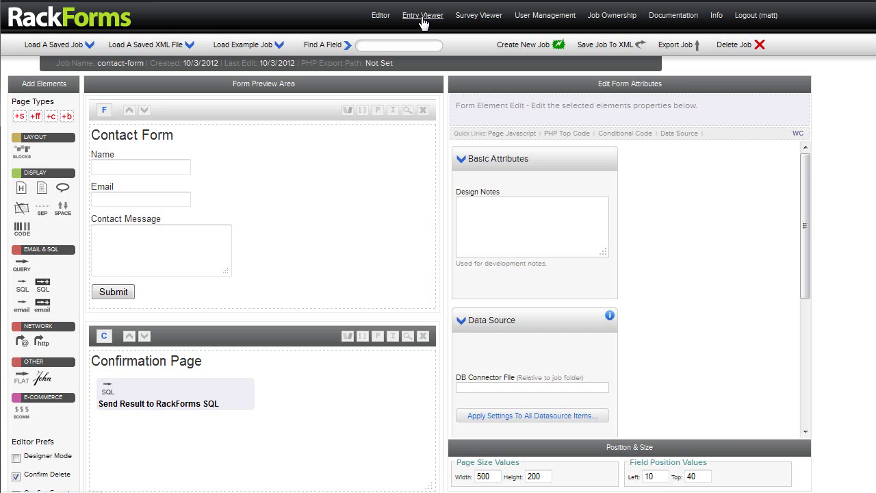
Step: Save the Contact Form, look it over in the live preview window, and close it
click(236, 116)
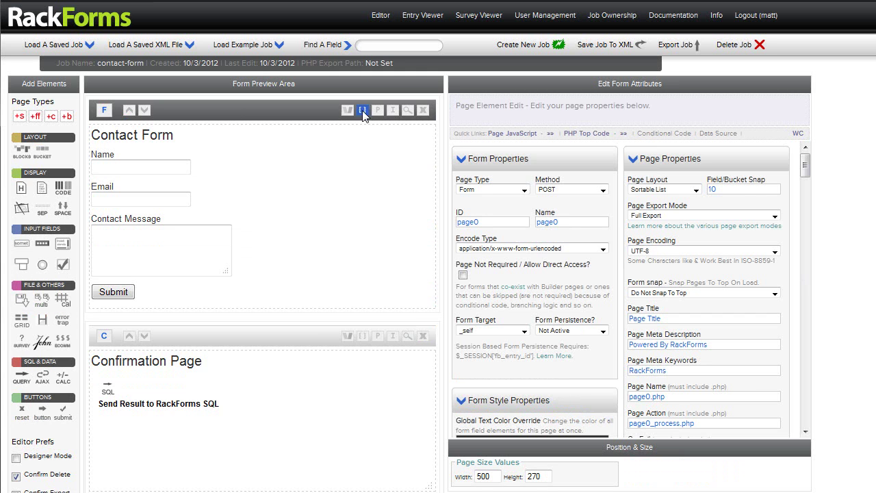
click(407, 112)
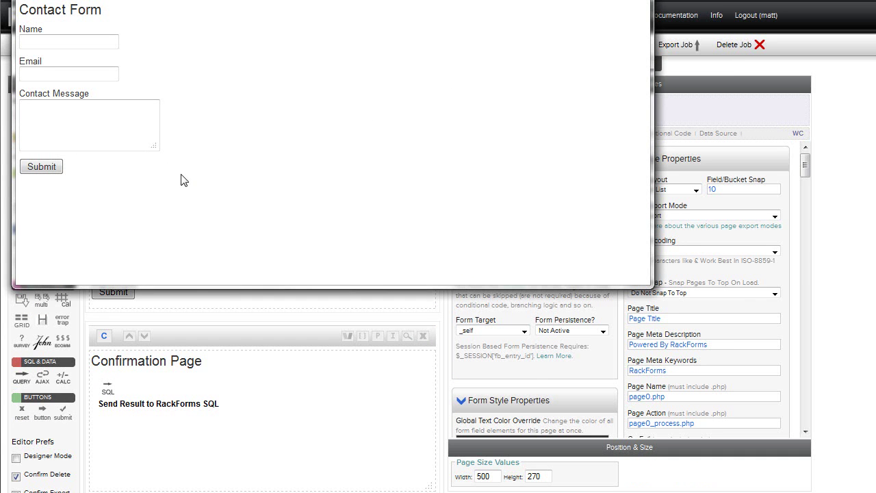
drag(181, 180, 63, 36)
click(163, 47)
key(Escape)
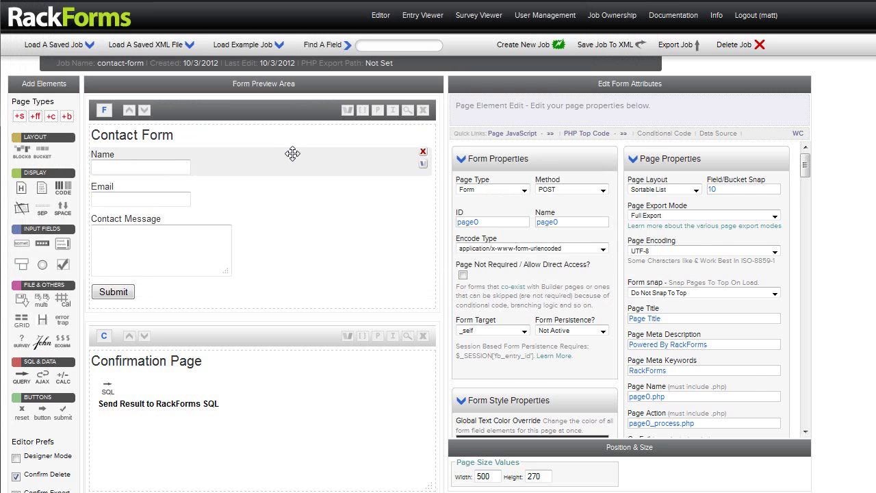
click(274, 151)
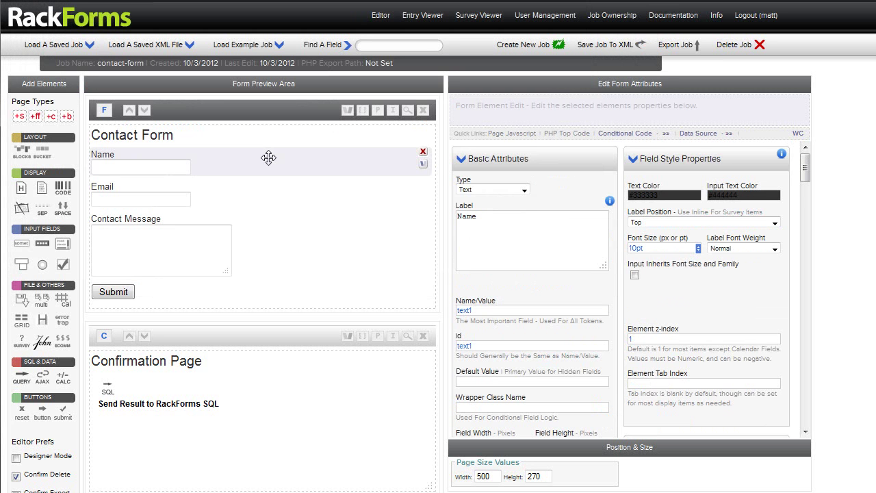
click(284, 106)
click(676, 195)
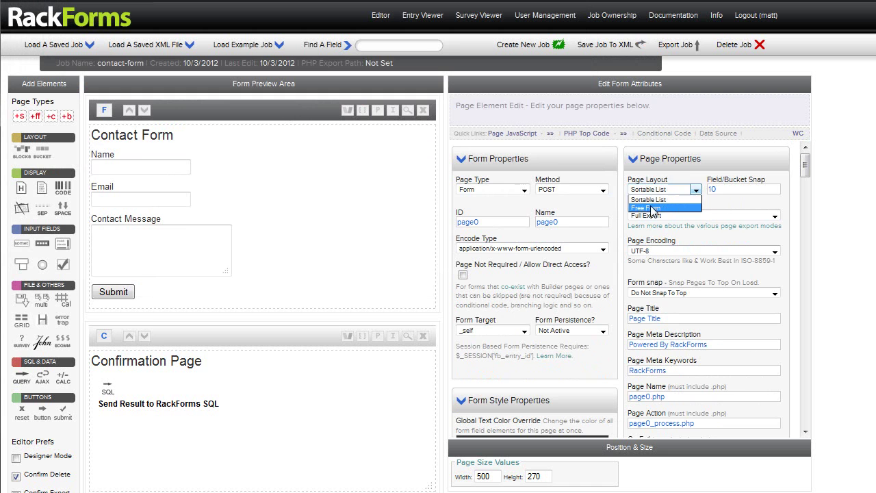
click(649, 207)
drag(131, 152, 172, 157)
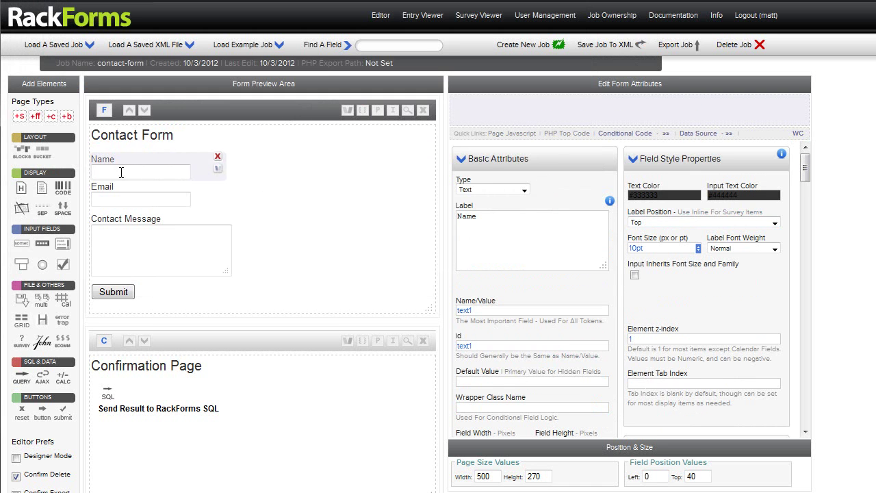
drag(106, 186, 214, 160)
drag(191, 219, 191, 198)
drag(160, 291, 226, 274)
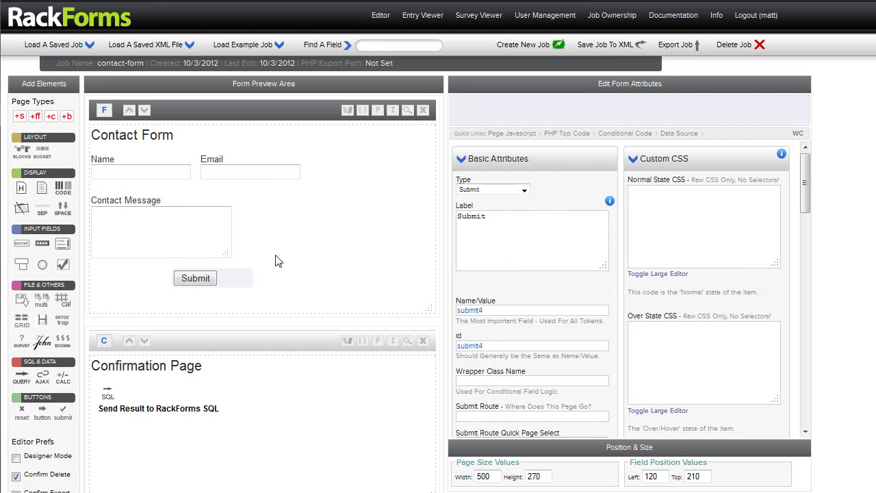
click(324, 236)
click(304, 119)
click(664, 190)
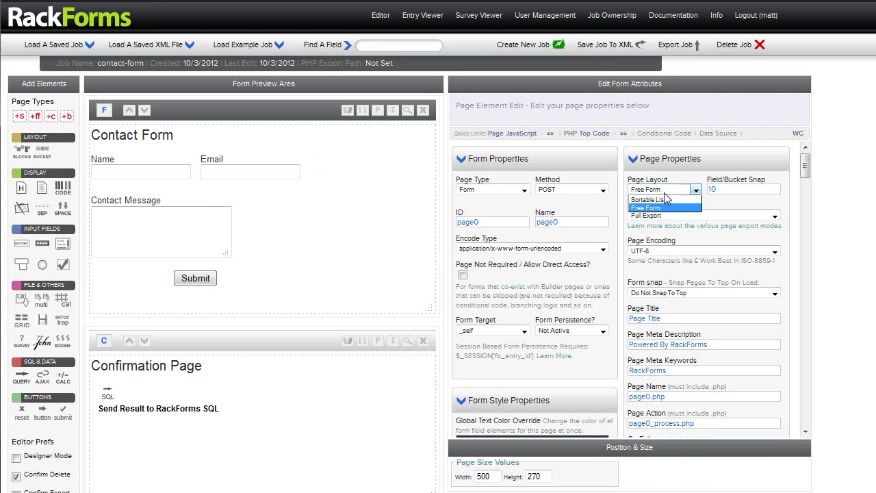
click(659, 202)
drag(269, 164, 244, 152)
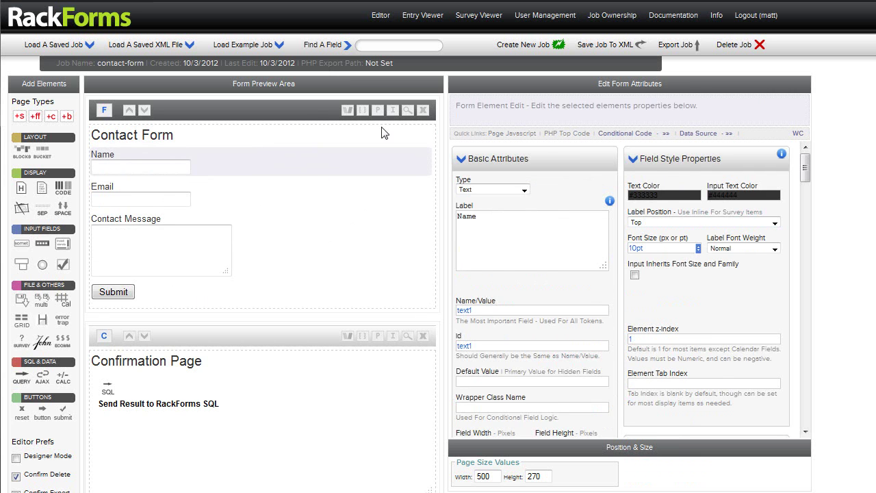
click(381, 133)
click(664, 189)
click(661, 210)
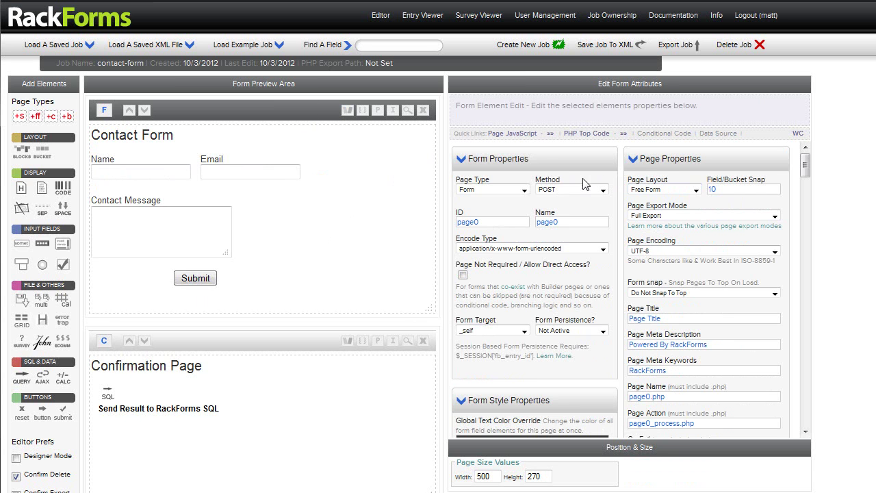
click(663, 189)
click(644, 199)
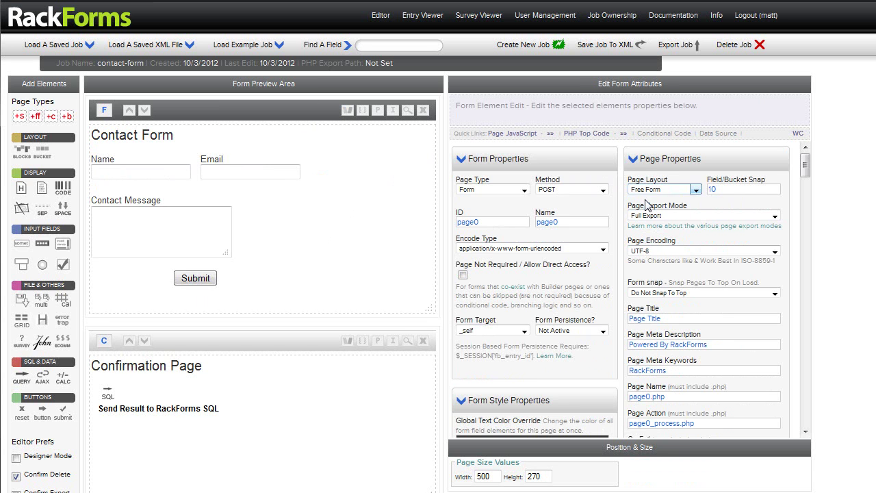
Step: Enable table layout on the Contact Form page with right-aligned labels in a 116px column
click(262, 112)
scroll(582, 266, down, 10)
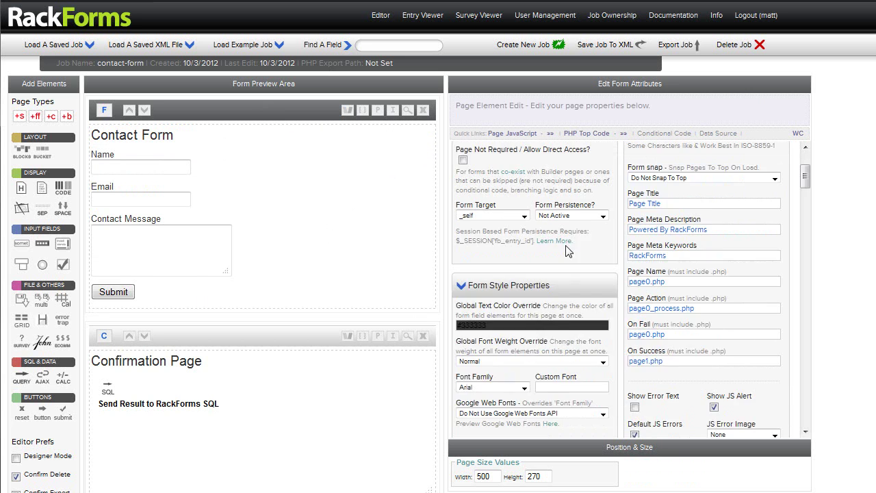
scroll(582, 266, down, 3)
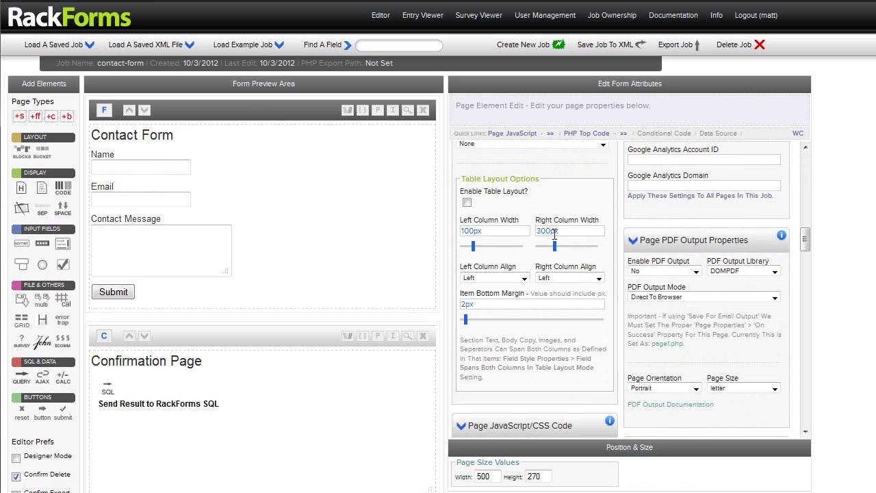
click(467, 174)
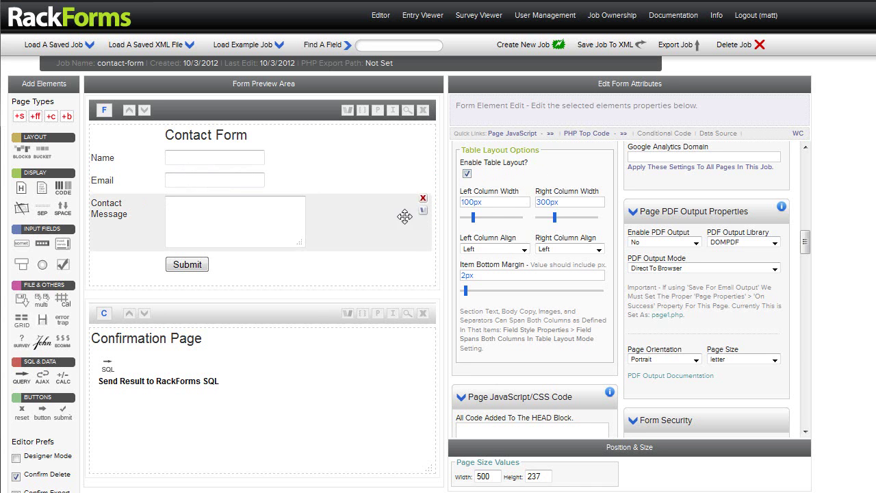
drag(472, 217, 474, 219)
click(486, 249)
click(481, 272)
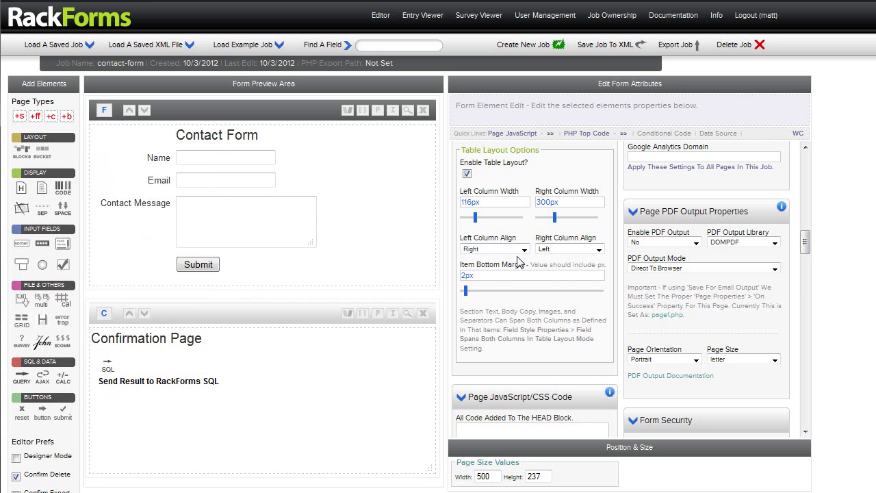
scroll(544, 281, up, 4)
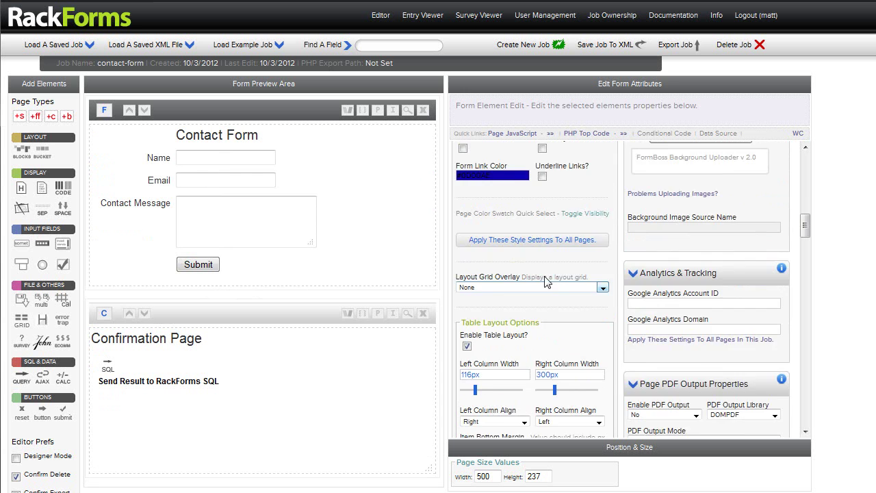
scroll(544, 279, up, 3)
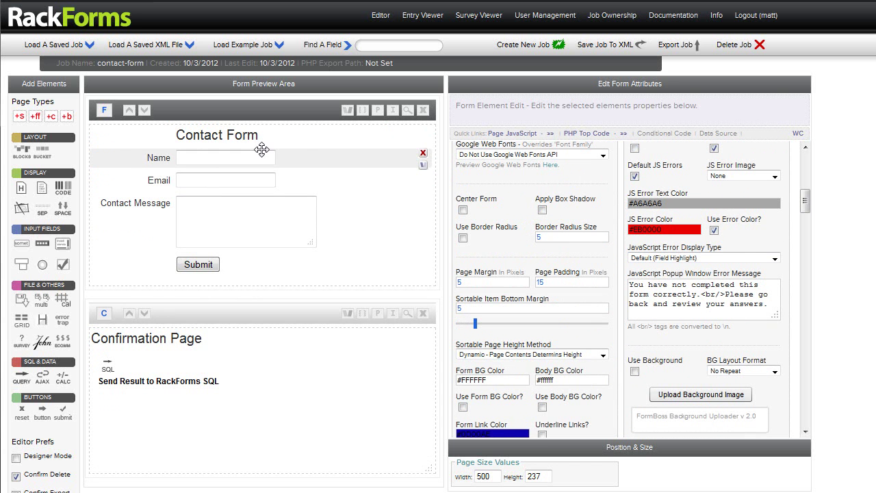
Step: Preview the current Contact Form layout and close the preview
click(406, 111)
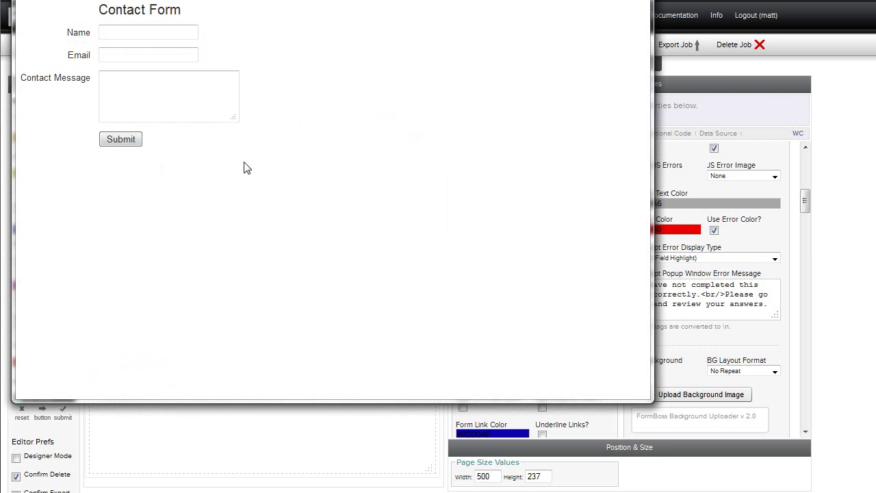
drag(267, 143, 185, 26)
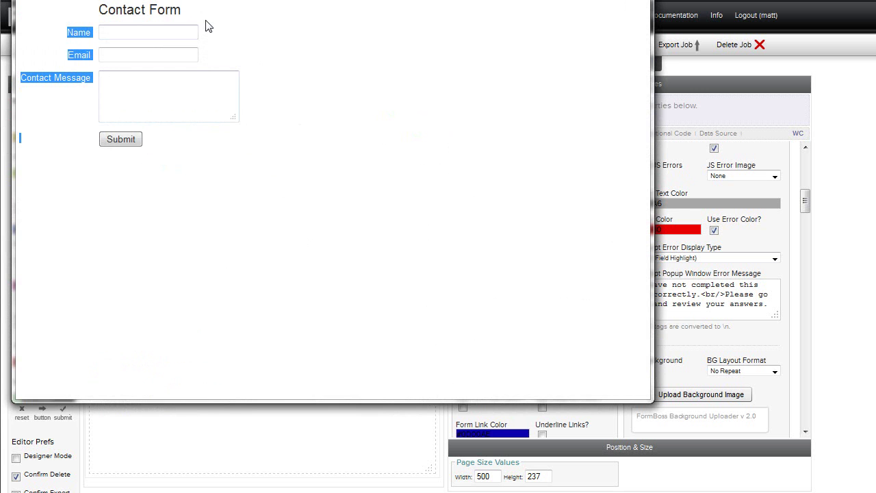
click(209, 26)
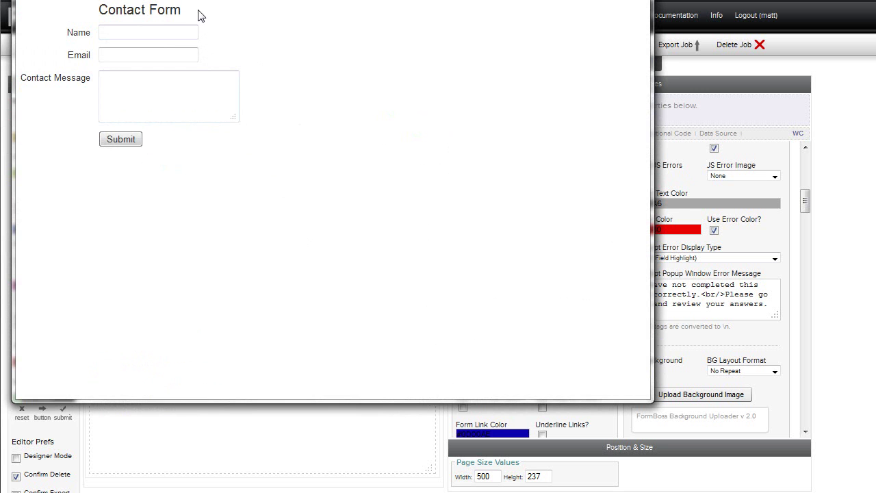
key(Escape)
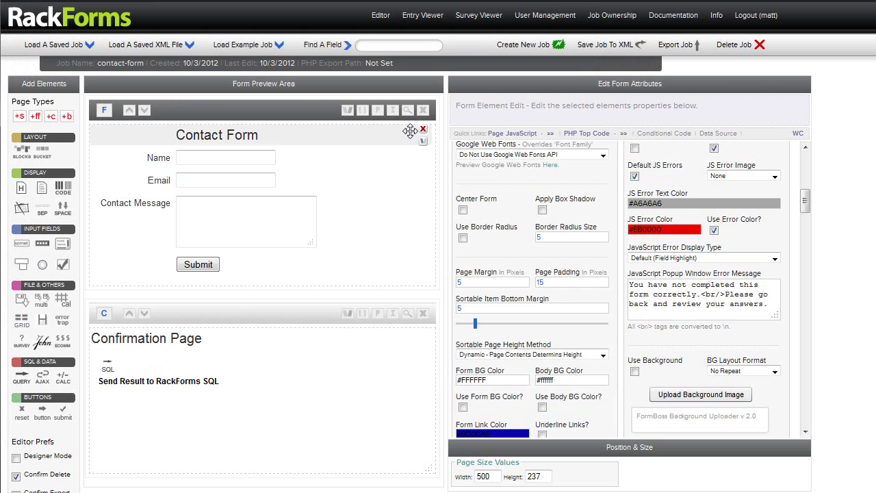
Step: Turn on Center Form, Box Shadow and Border Radius, set Page Margin 50, and preview
click(463, 211)
click(541, 210)
click(463, 238)
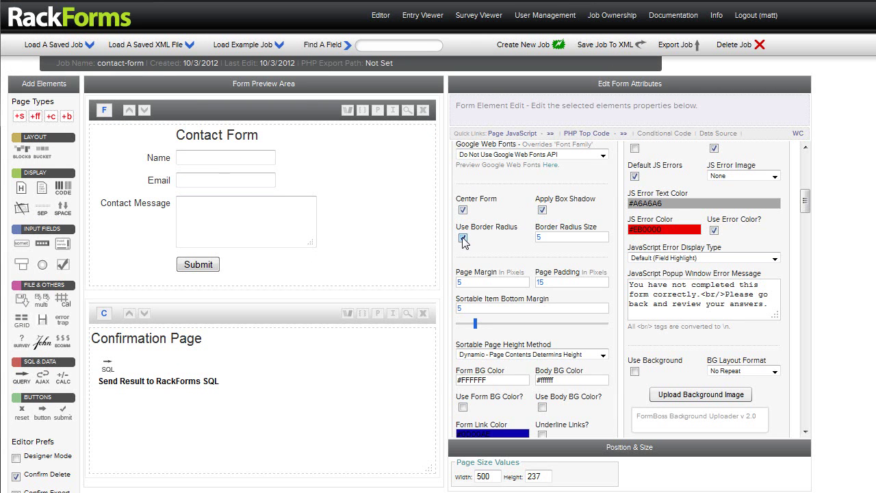
double_click(489, 282)
click(407, 112)
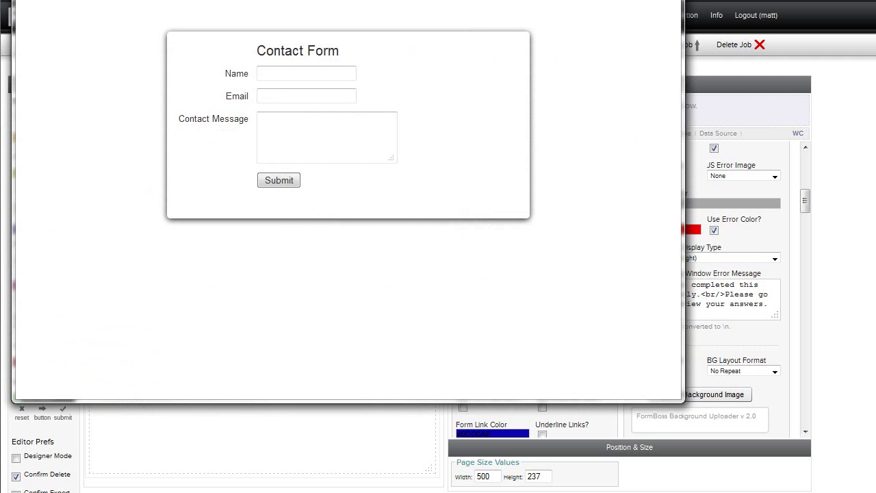
click(419, 156)
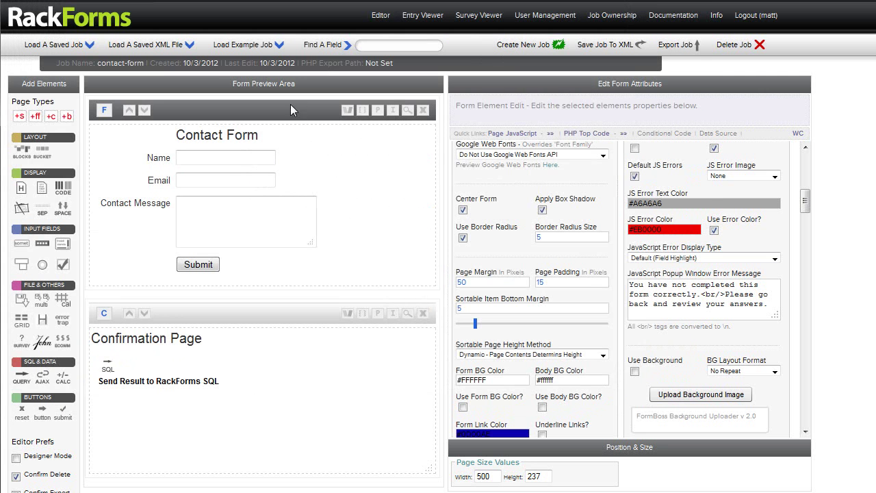
Step: Apply the orange and grey quick colour scheme and check it in a preview
scroll(592, 279, down, 5)
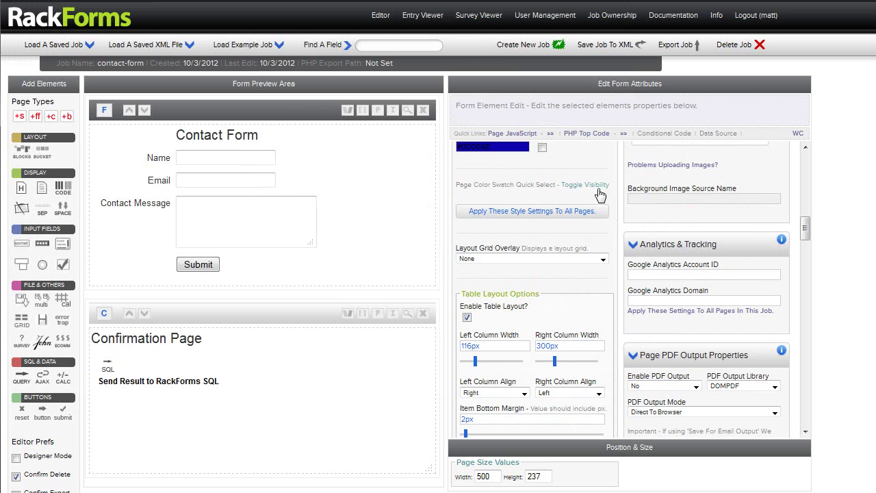
click(599, 187)
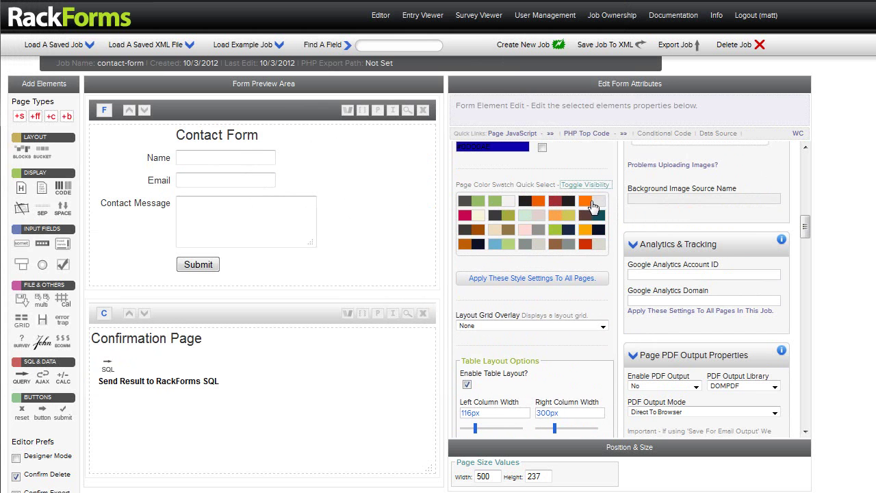
click(592, 205)
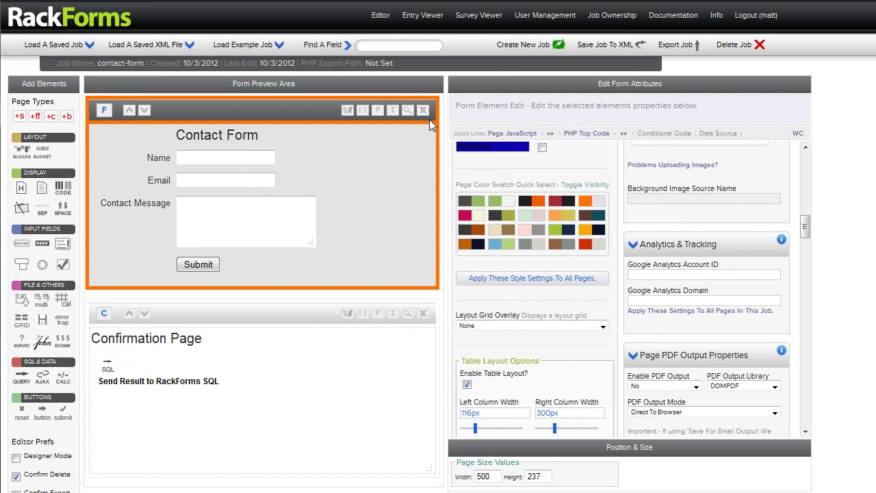
click(406, 111)
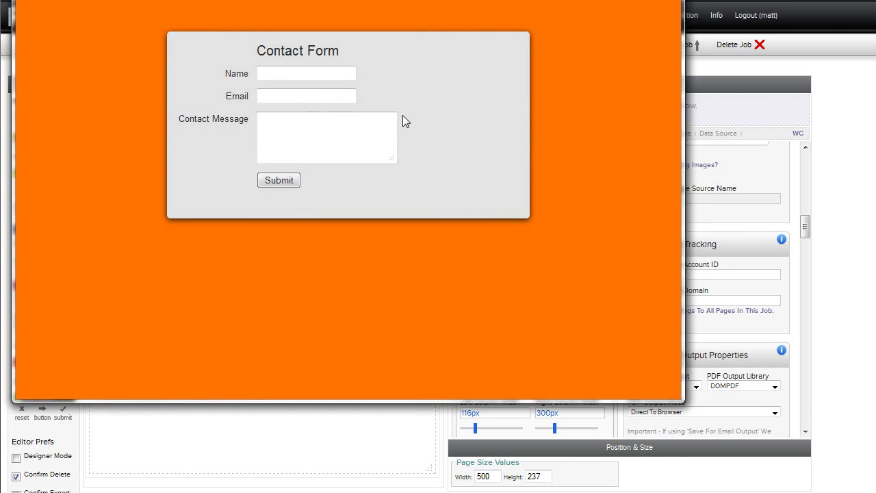
click(537, 271)
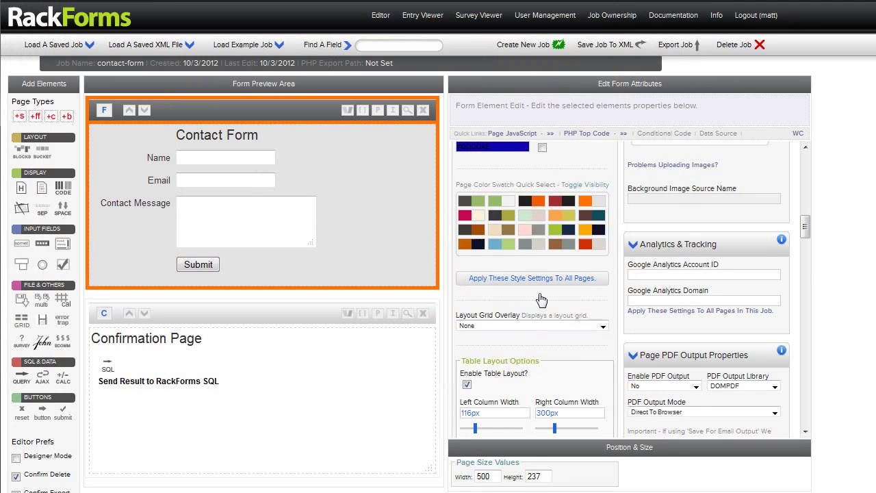
Step: Switch the form font to the Abel Google Web Font and preview the result
scroll(537, 271, up, 6)
scroll(537, 271, up, 1)
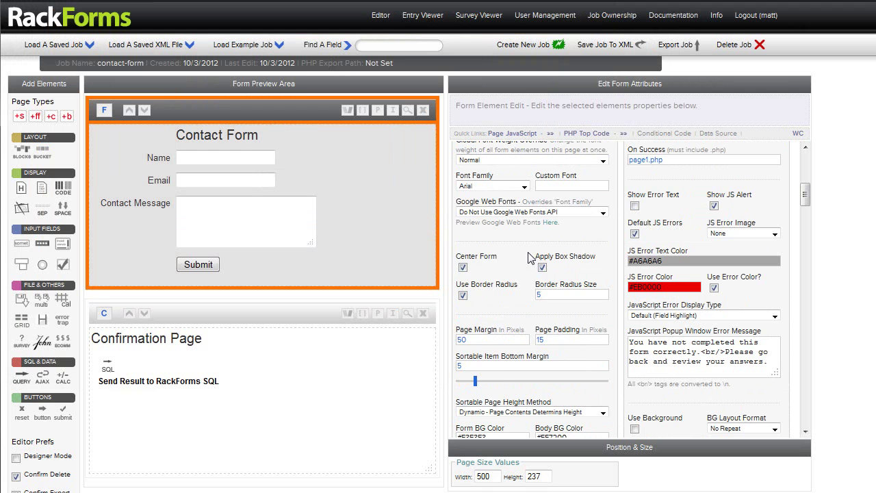
click(527, 213)
click(502, 238)
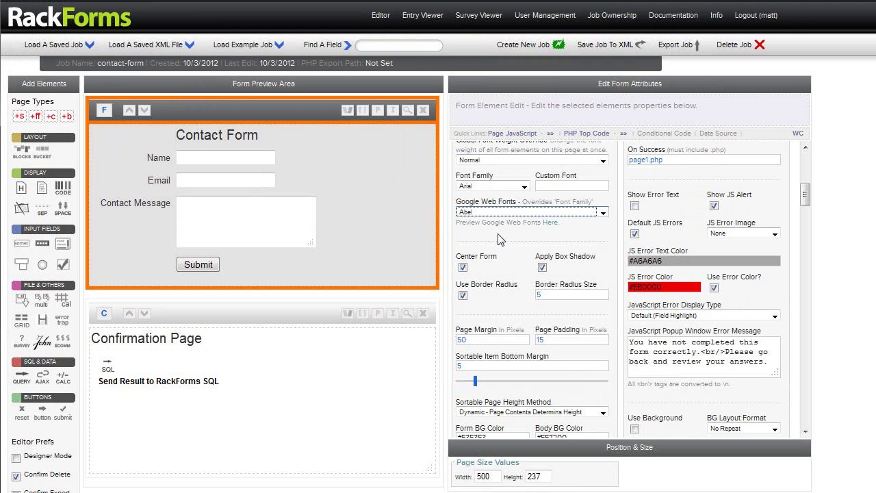
click(409, 111)
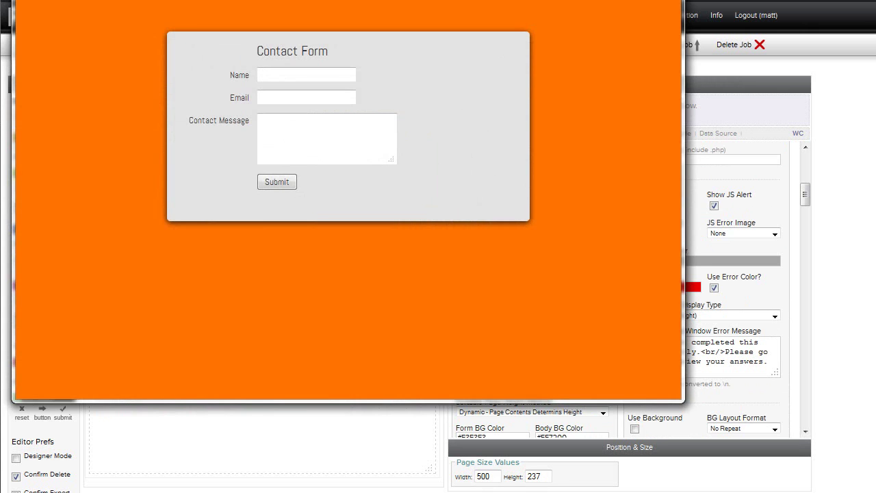
key(Escape)
Step: Make the Contact Form heading 25pt with #292929 text colour, then save and preview it
click(285, 136)
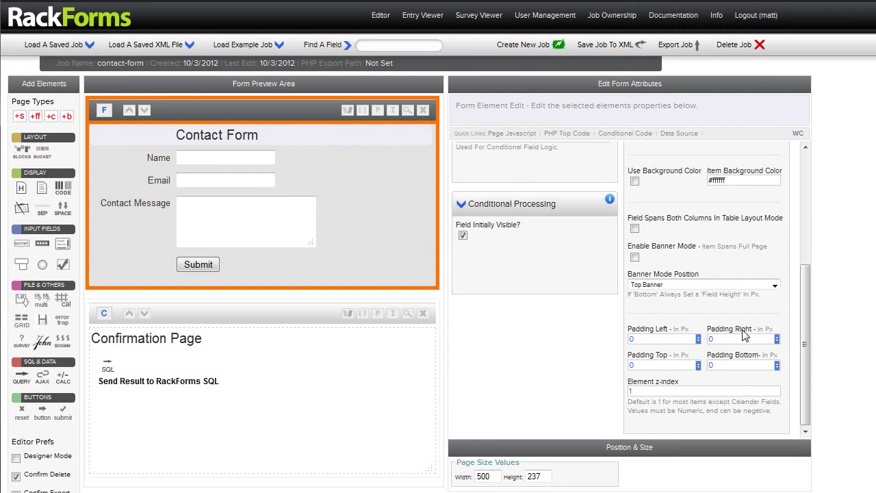
drag(802, 346, 813, 228)
double_click(658, 242)
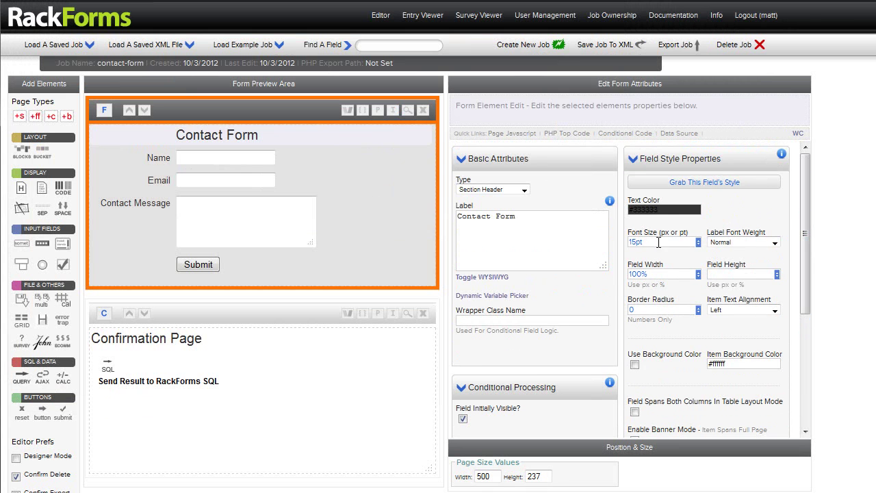
text(24pt)
key(Up)
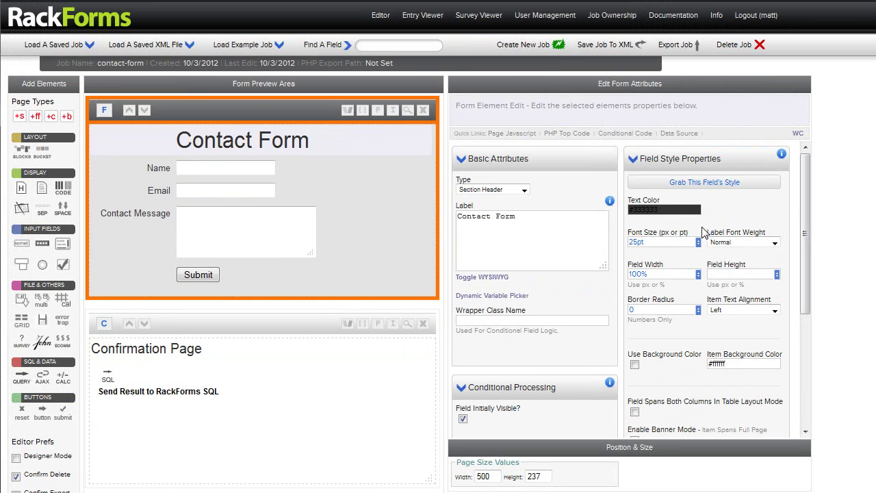
click(683, 210)
drag(700, 254, 700, 280)
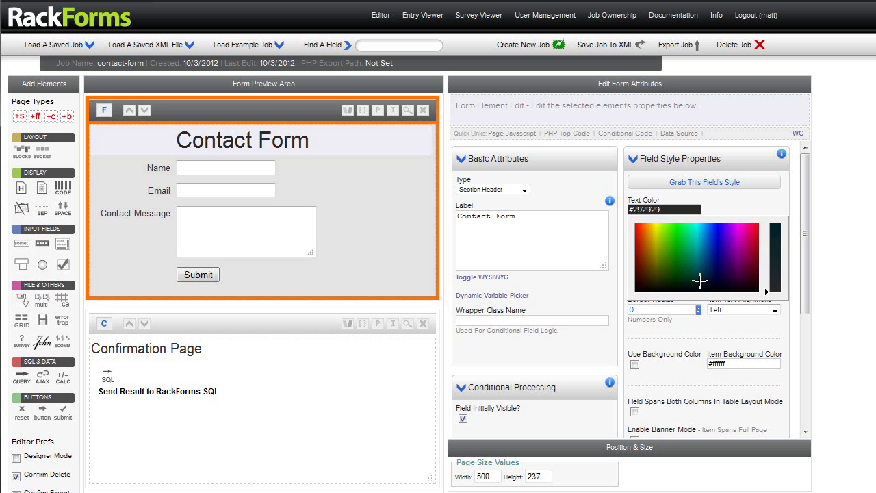
click(738, 213)
click(408, 111)
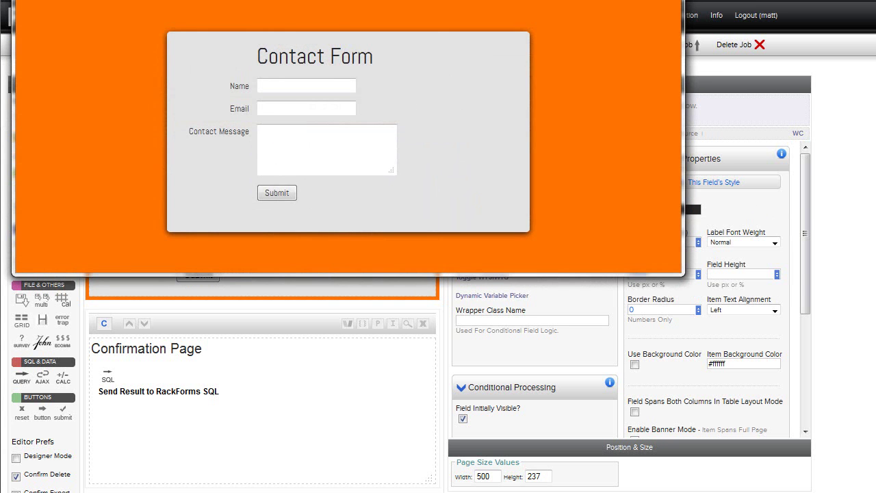
key(Escape)
Step: Set the Name input width to 252 and make the other inputs match it
click(301, 167)
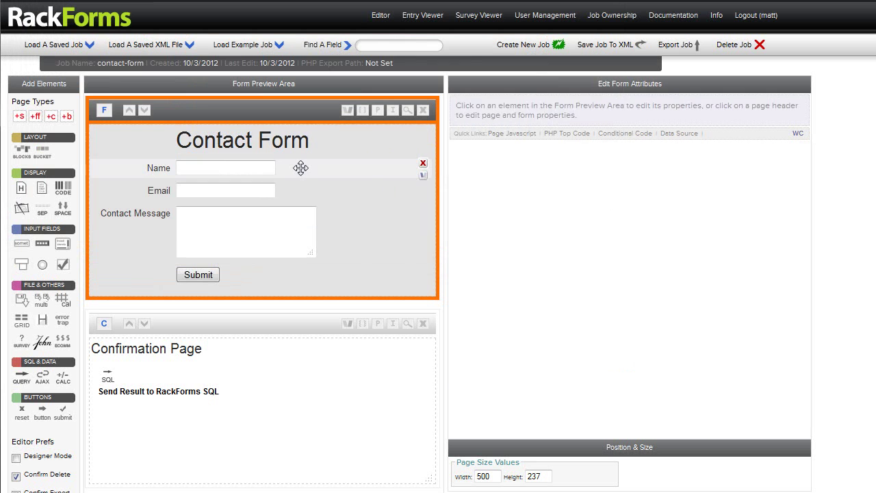
scroll(547, 286, down, 3)
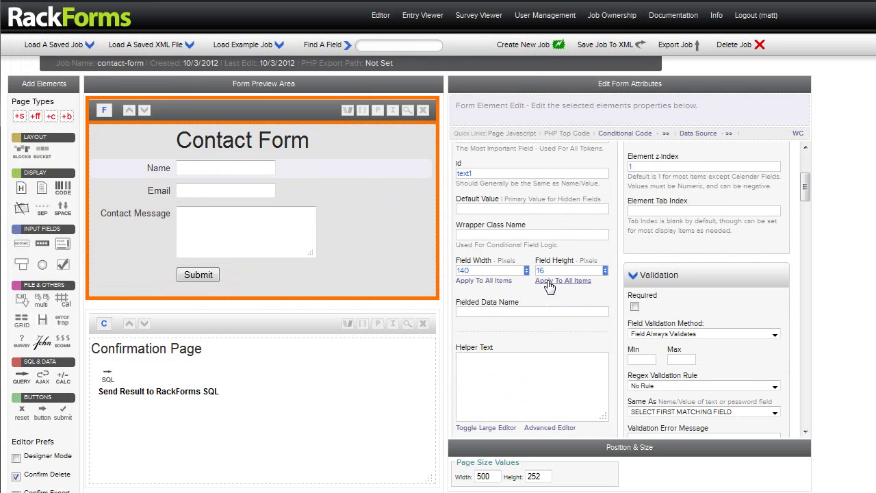
double_click(485, 271)
text(252)
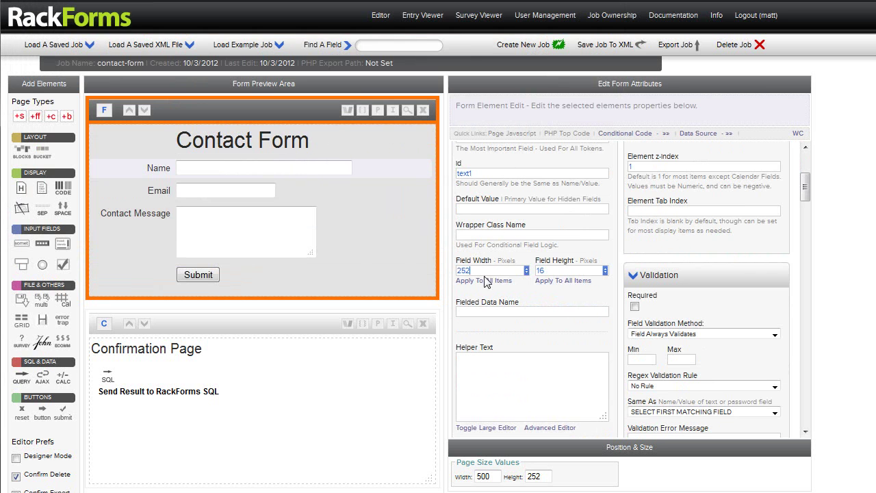
scroll(485, 270, up, 20)
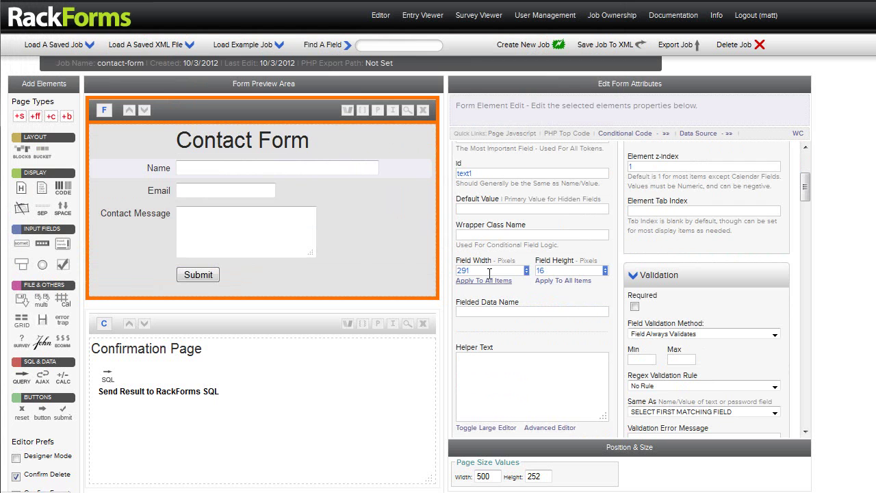
click(487, 282)
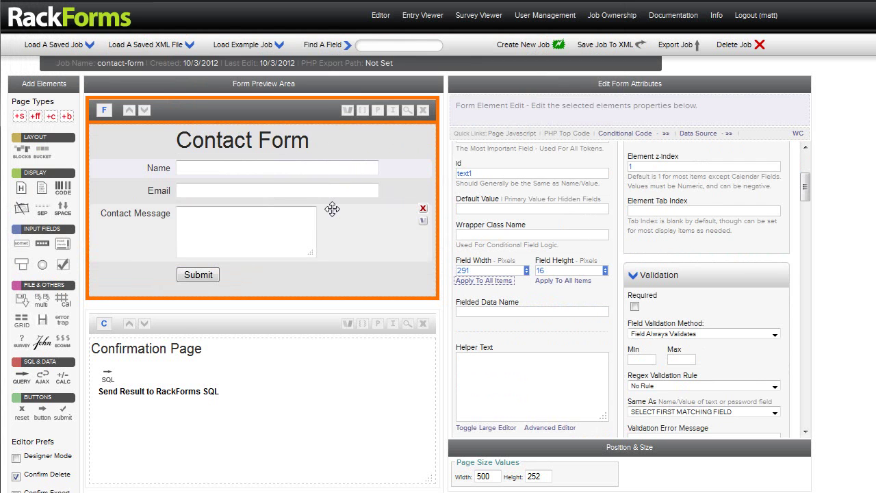
Step: Apply 23 px height to all fields, size the Contact Message box 291 by 98, and preview
scroll(552, 270, up, 4)
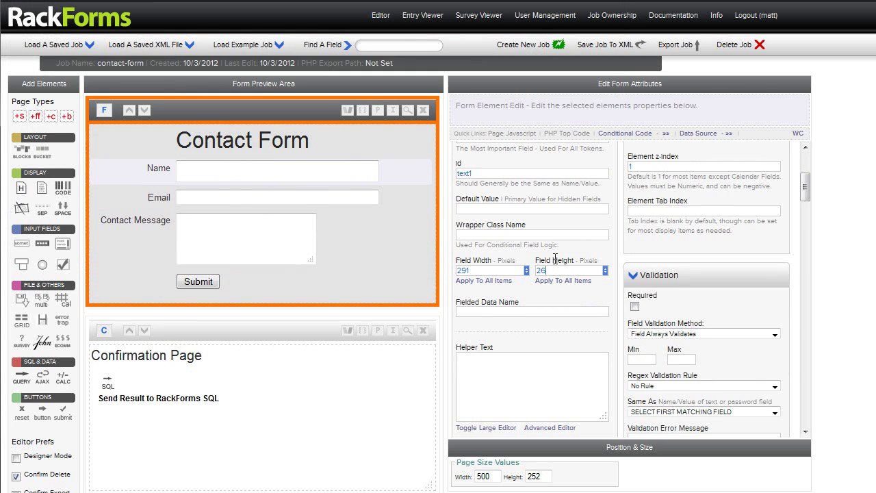
scroll(553, 269, up, 3)
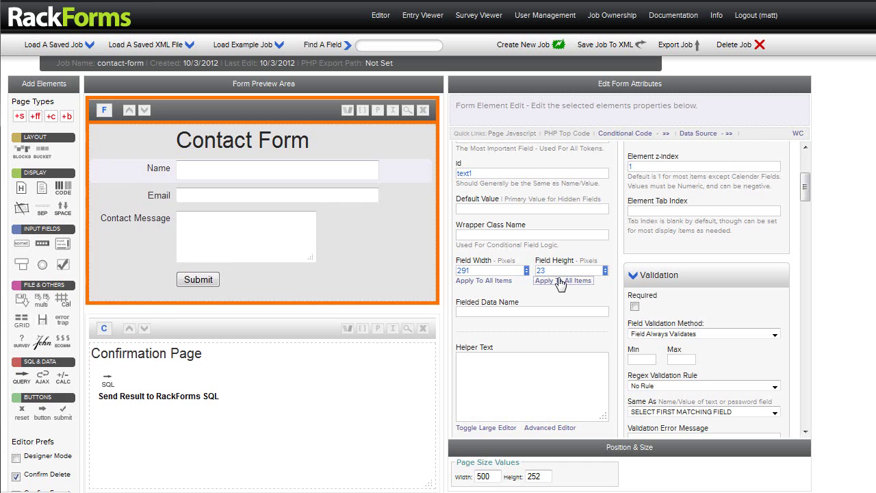
click(560, 282)
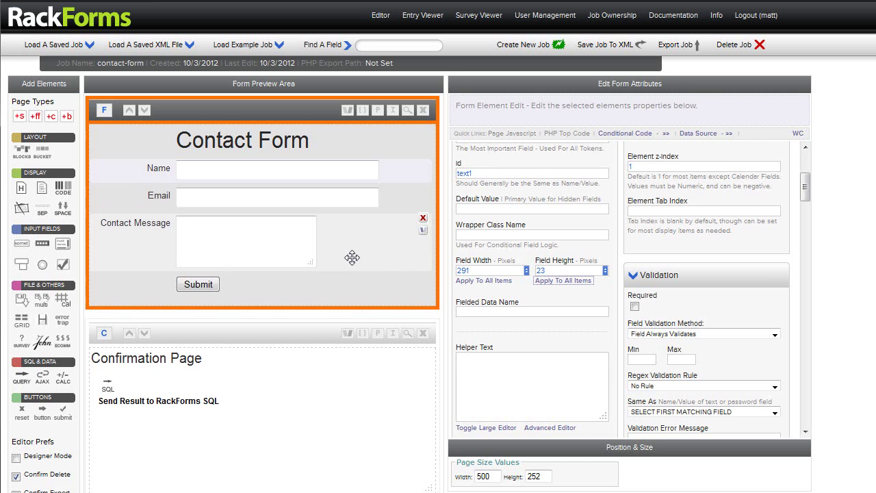
click(403, 262)
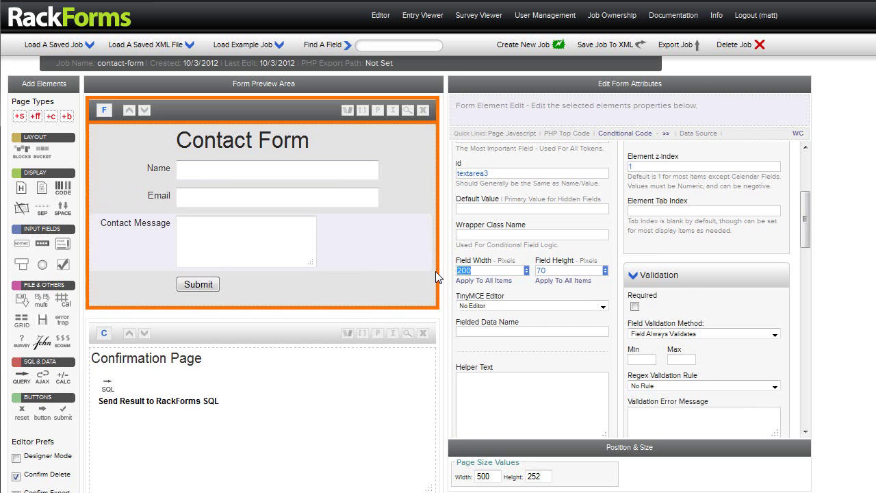
text(291)
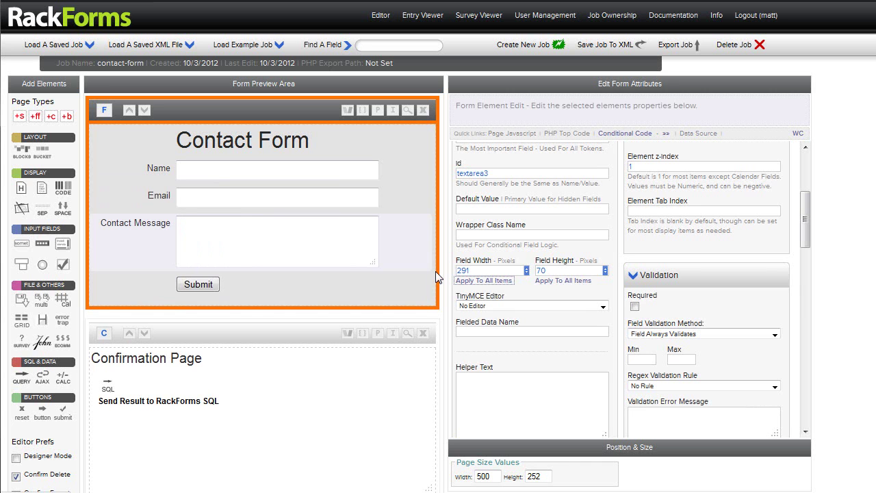
key(Up)
key(Up)
key(Up)
key(Up)
key(Up)
key(Up)
key(Up)
key(Up)
key(Up)
key(Up)
key(Up)
key(Up)
key(Up)
key(Up)
key(Up)
key(Up)
key(Up)
key(Up)
key(Up)
key(Up)
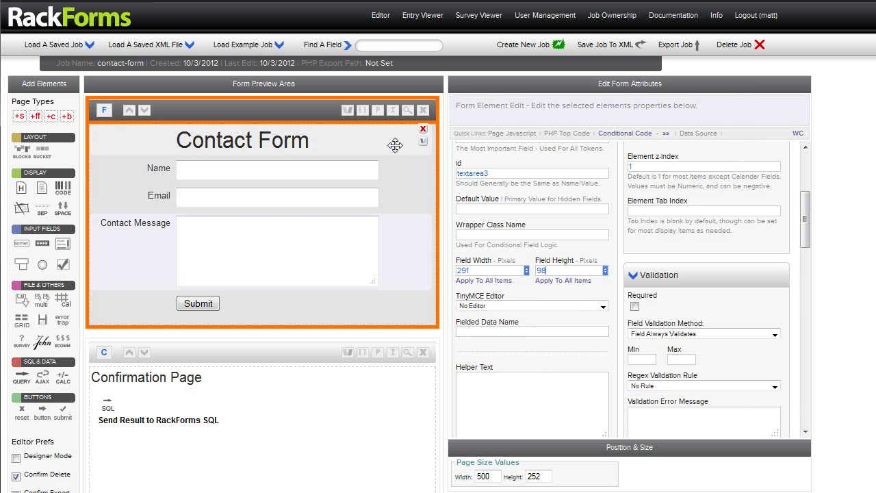
click(405, 111)
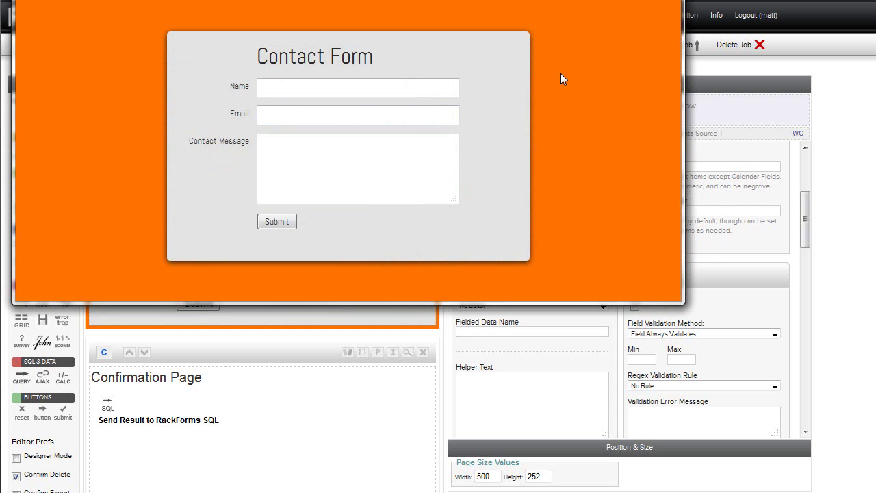
key(Escape)
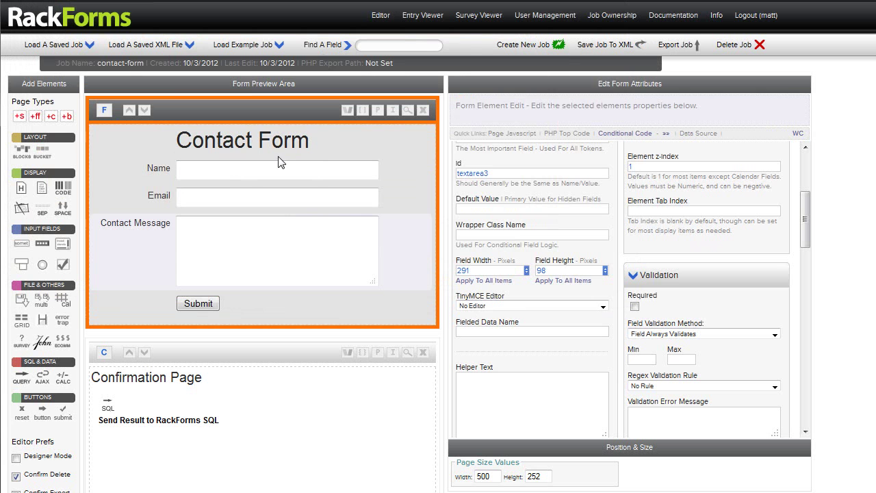
Step: Apply the form page's style settings to all pages and confirm
click(295, 113)
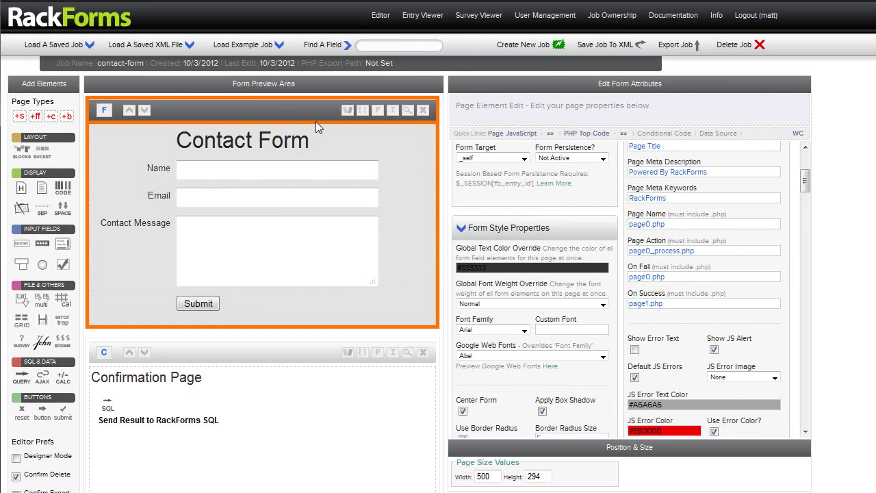
scroll(585, 262, down, 1)
scroll(585, 262, down, 6)
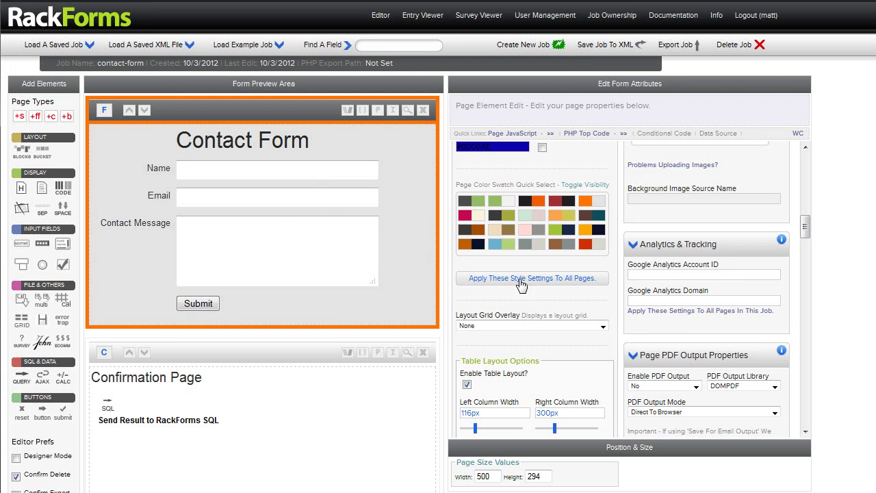
click(538, 280)
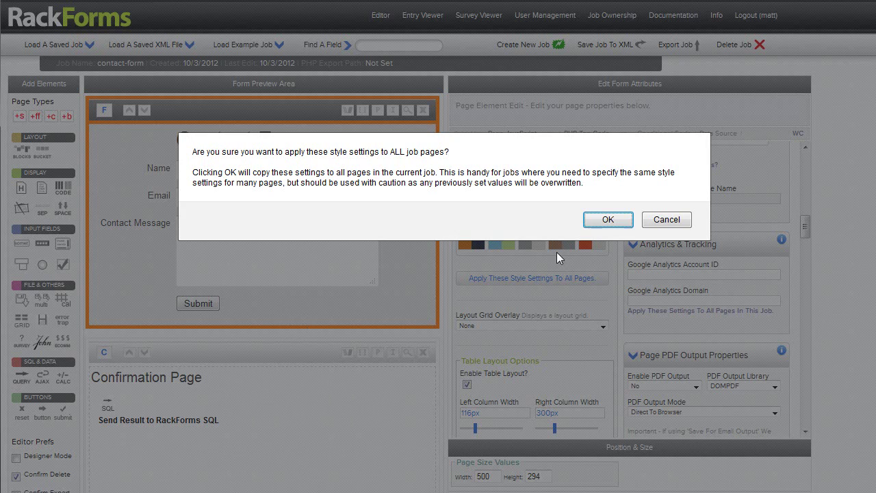
click(592, 219)
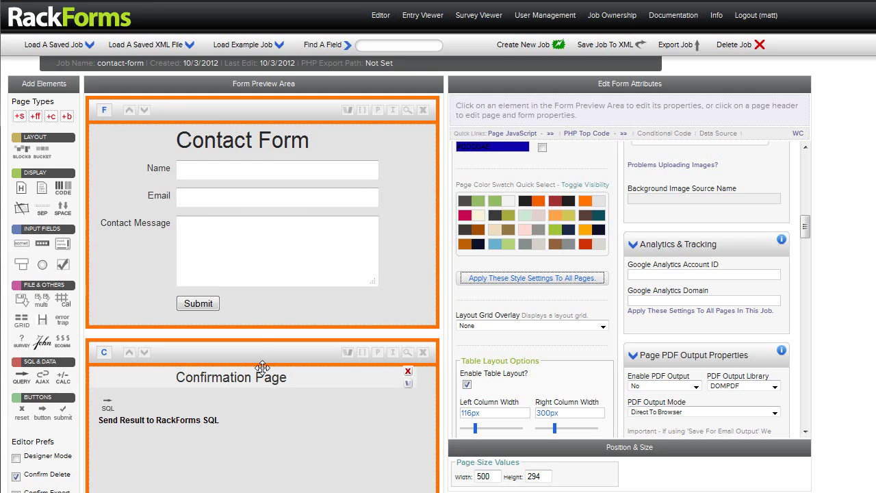
Step: Copy the Contact Form heading's style onto the Confirmation Page heading
click(293, 140)
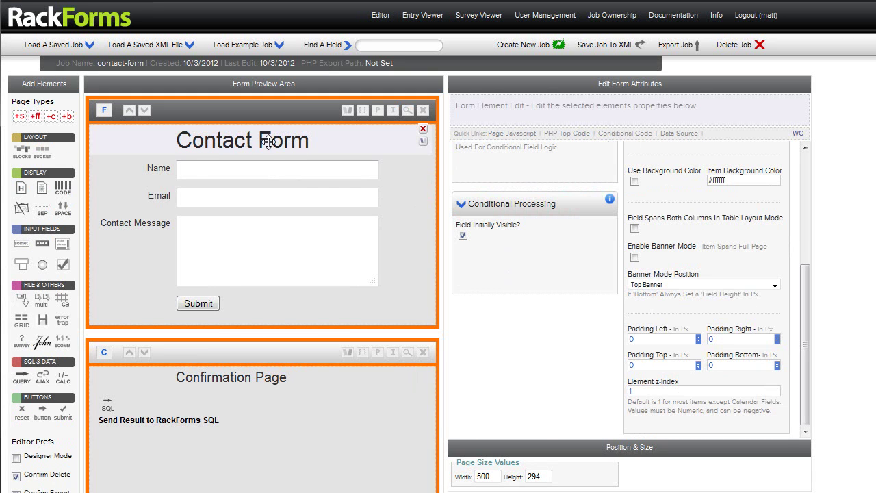
drag(804, 316, 806, 203)
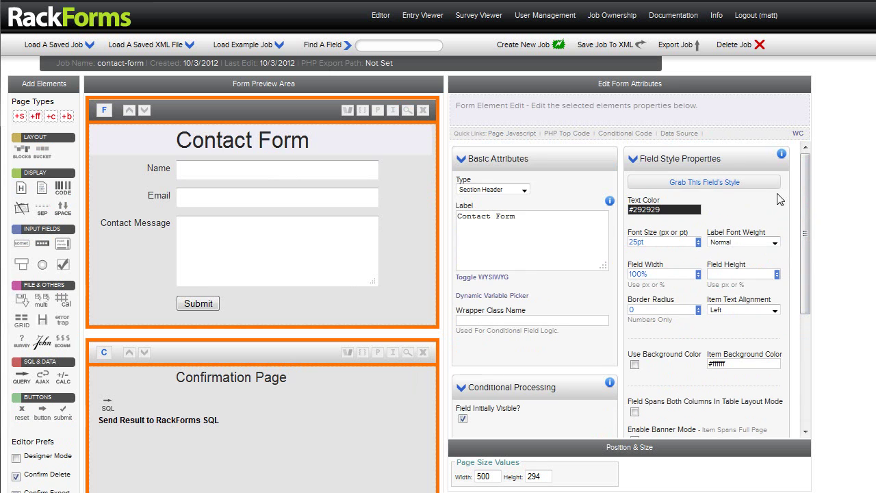
click(705, 182)
click(270, 380)
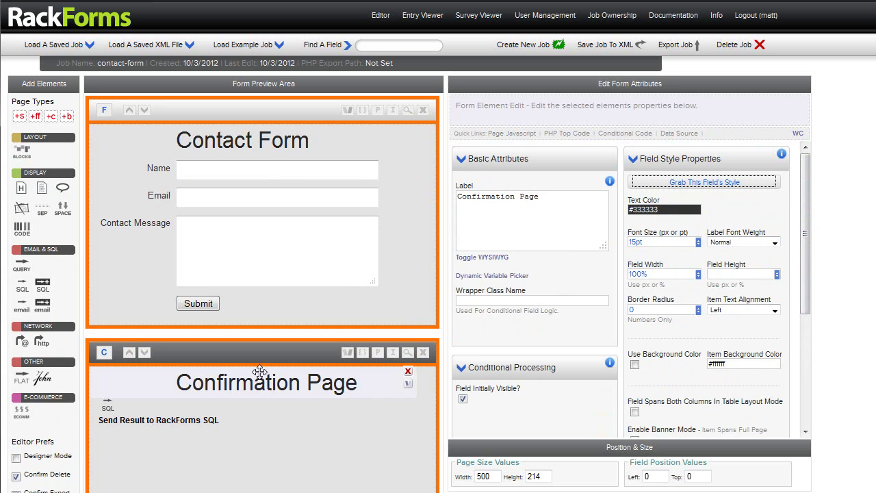
Step: Insert the preset 'CSS Styles For Input Fields' snippet into the page's HEAD CSS code
click(282, 105)
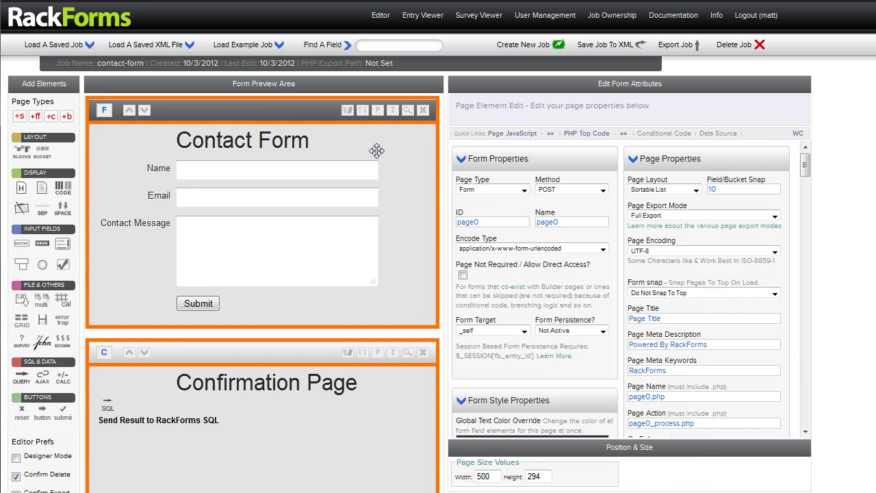
scroll(560, 258, down, 10)
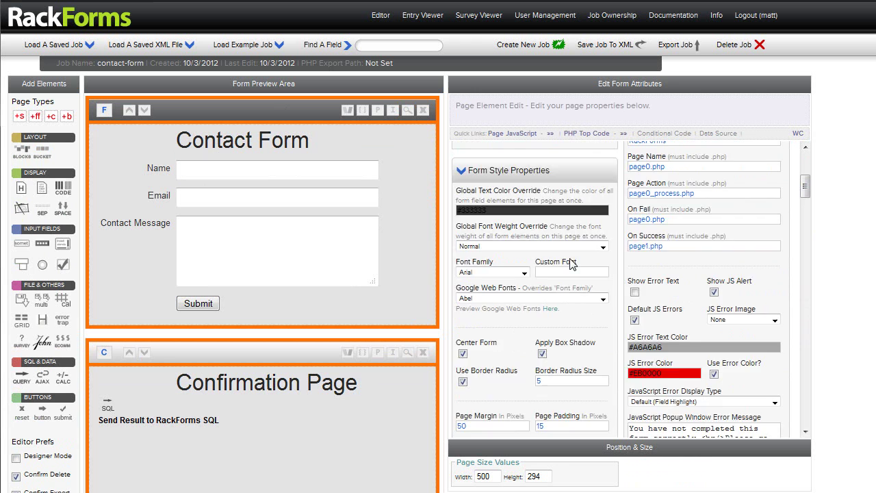
scroll(569, 258, down, 10)
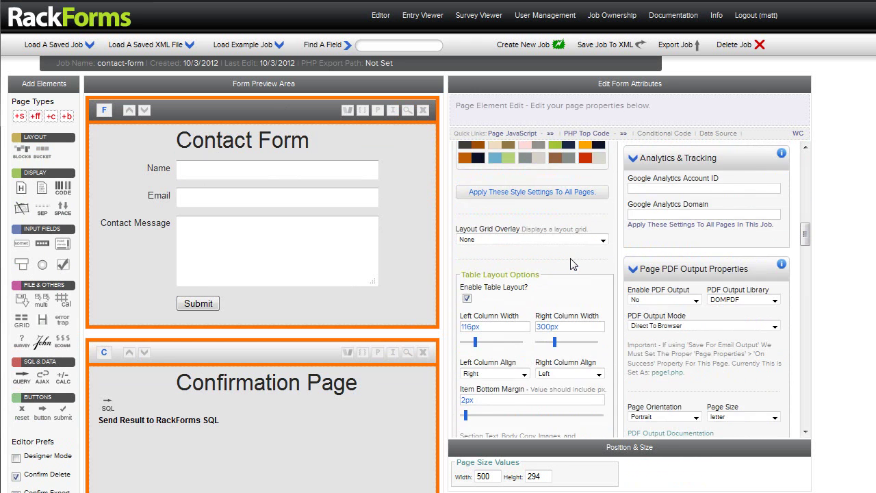
scroll(574, 262, down, 3)
scroll(574, 262, down, 2)
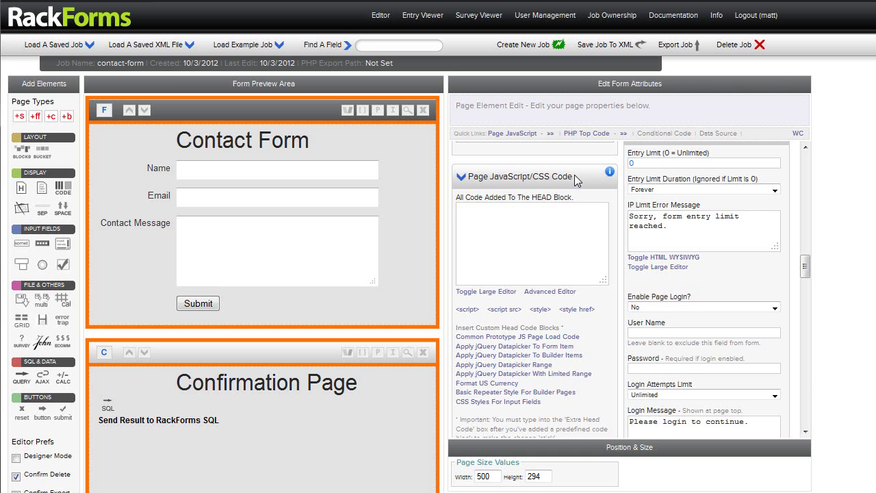
click(490, 405)
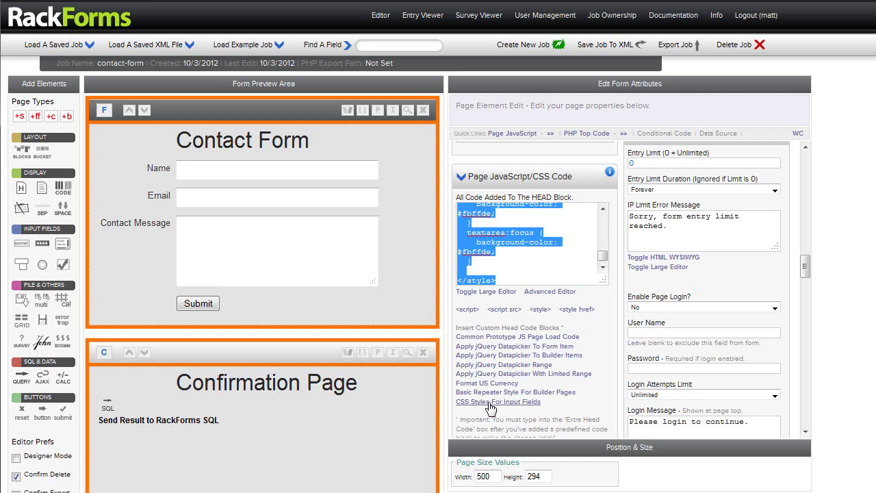
Step: Inspect the inserted CSS in the Advanced Editor, then close it without changes
click(529, 241)
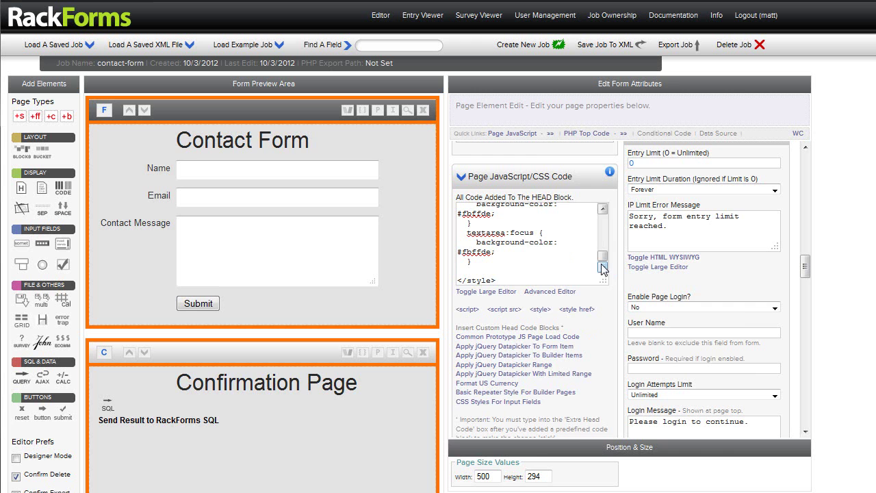
click(549, 293)
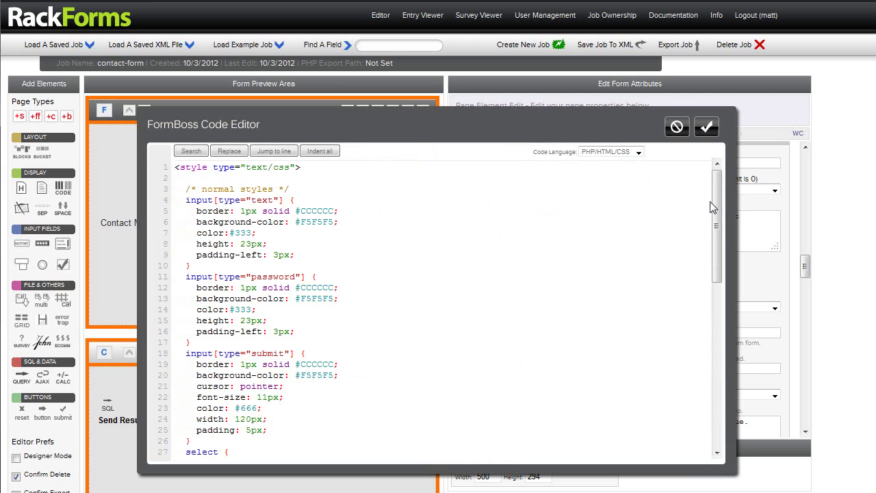
mouse_move(716, 206)
mouse_down()
mouse_move(719, 337)
mouse_move(717, 210)
mouse_up()
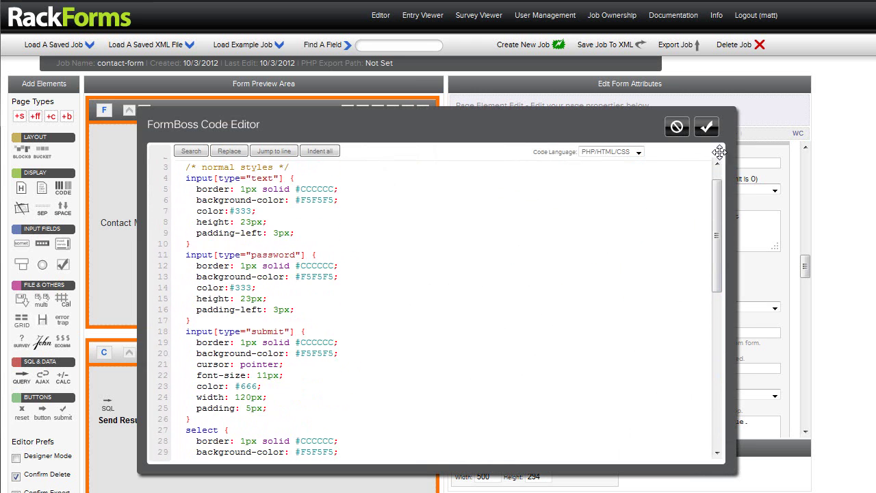
click(676, 127)
Step: Preview the Contact Form to check the focused Email field's pale yellow highlight, then close the preview
click(407, 111)
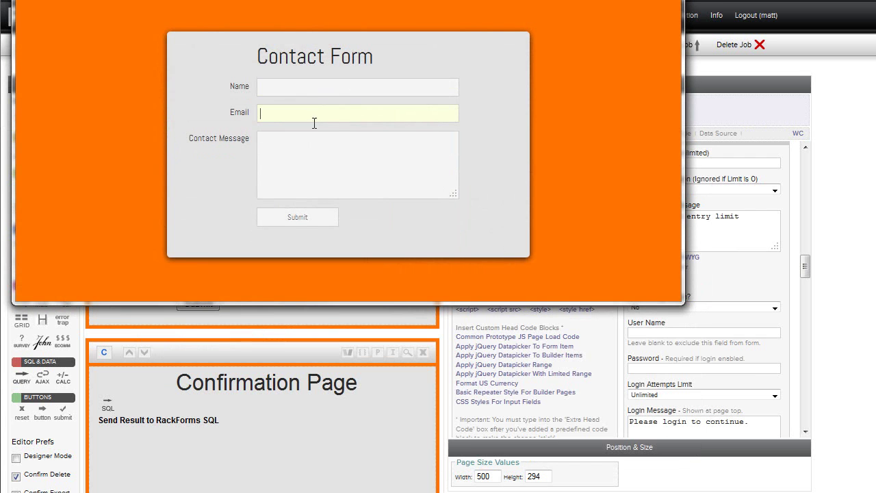
click(317, 113)
click(316, 113)
drag(681, 301, 698, 457)
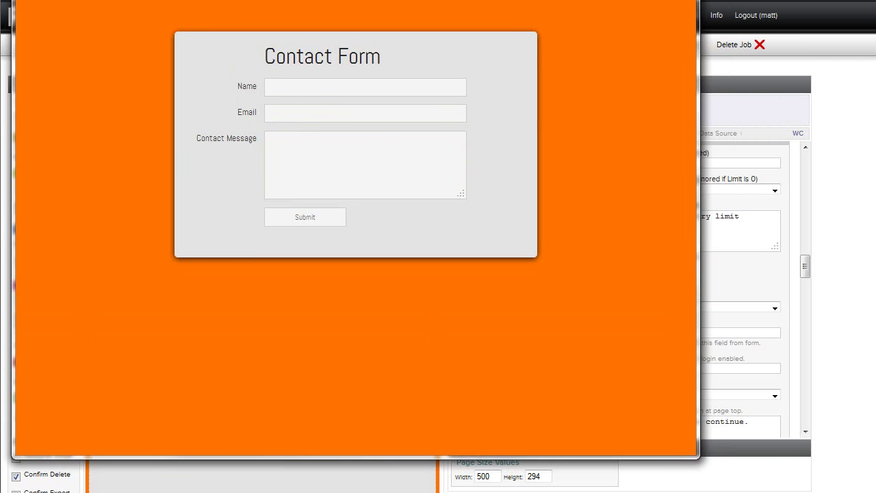
key(ctrl+w)
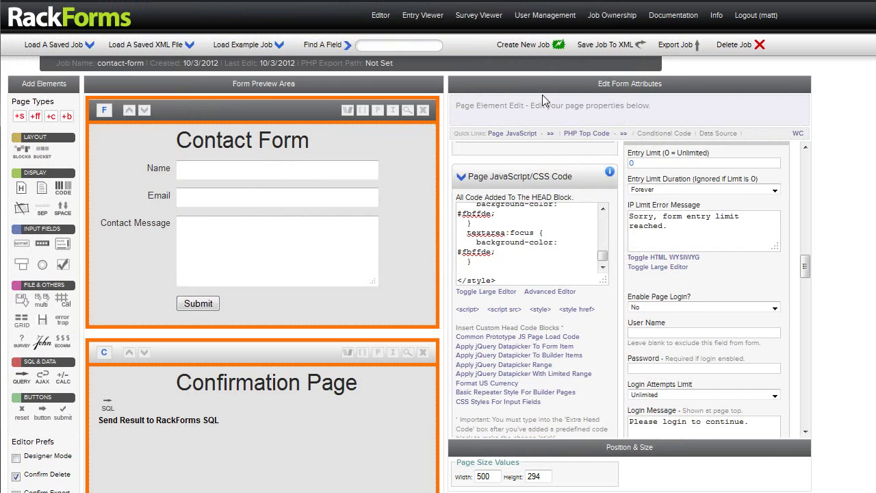
Step: Submit a test Contact Form entry with an autofilled full name and e-mail, then close the confirmation preview
click(408, 110)
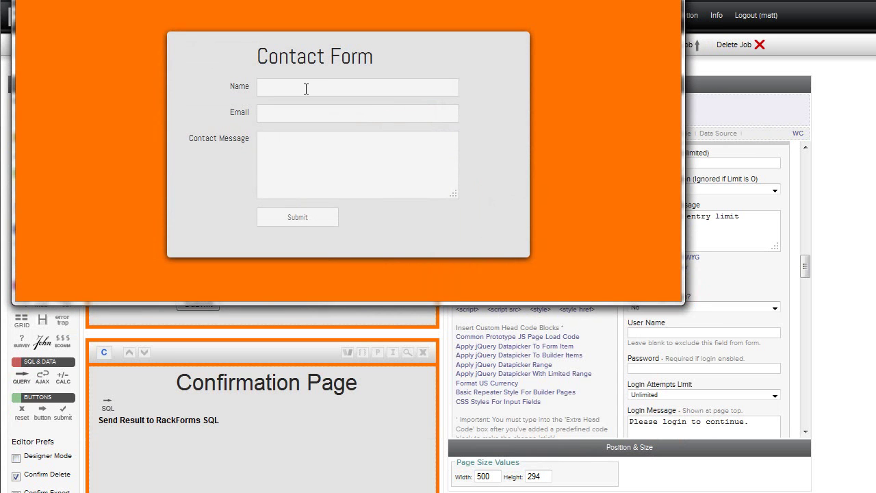
text(M)
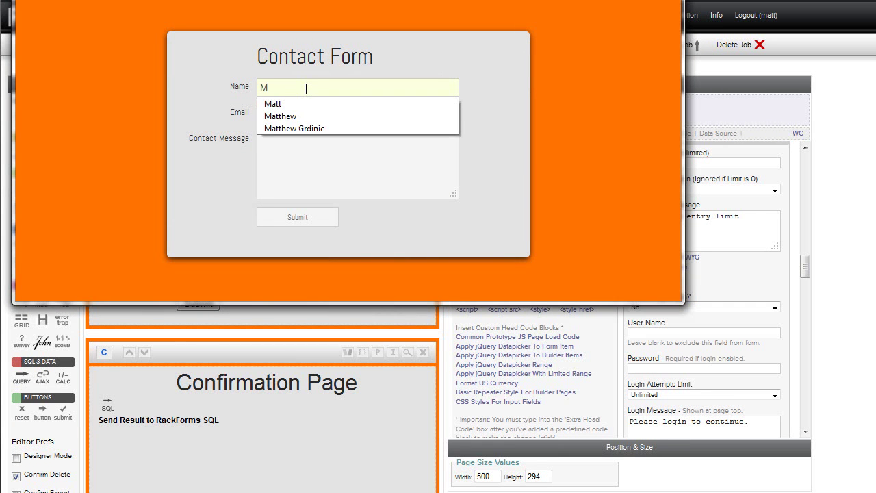
text(atthew)
key(Down)
key(Down)
key(Tab)
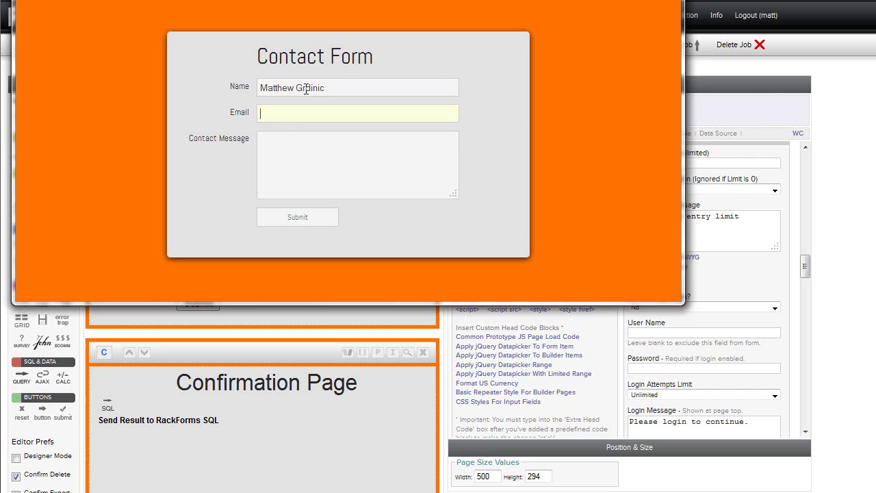
text(in)
key(Down)
key(Down)
key(Tab)
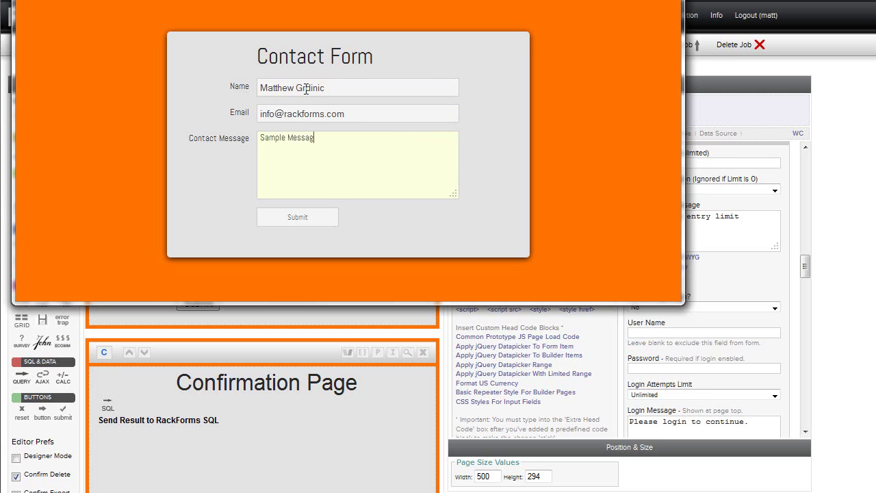
click(278, 220)
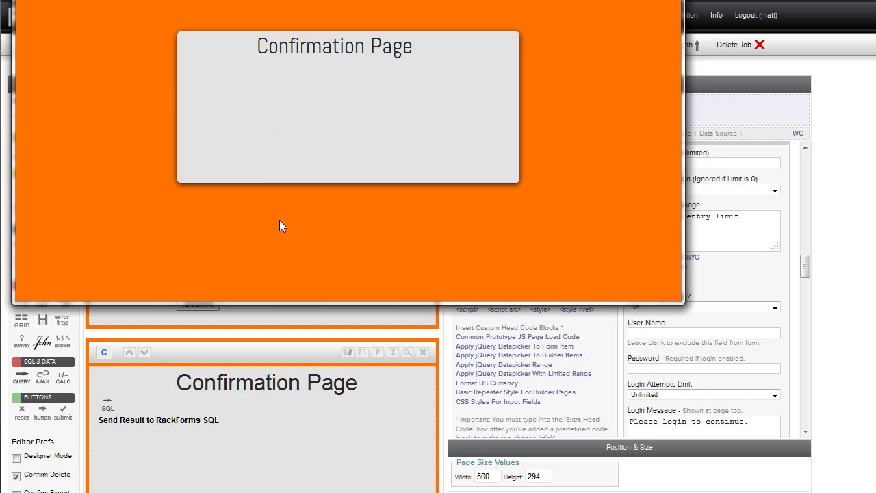
key(ctrl+w)
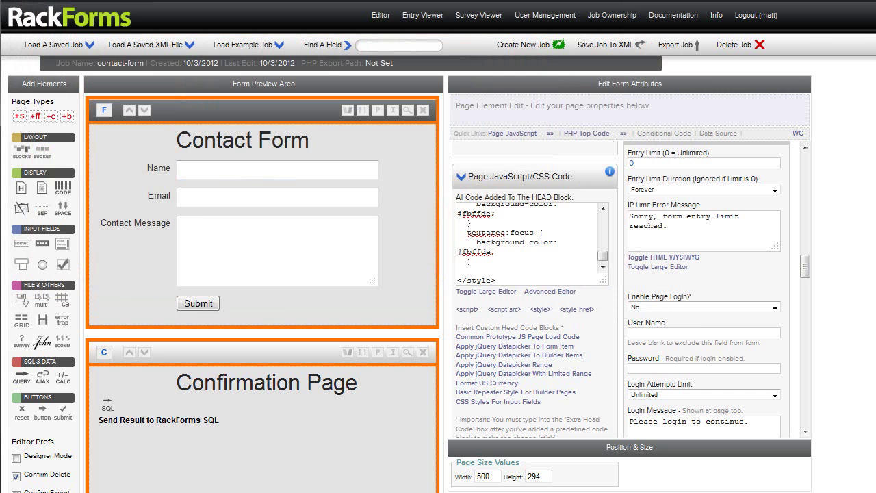
Step: Load the contact-form job's submissions in the Entry Viewer and view the entry's details
click(423, 16)
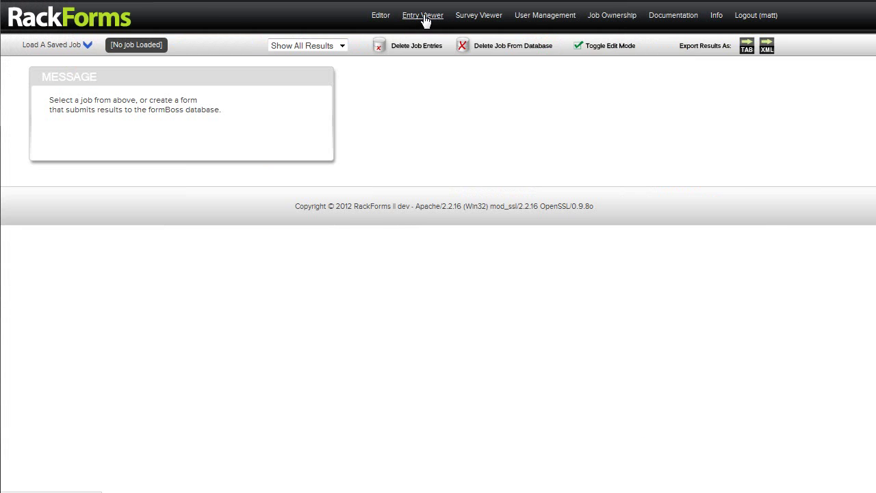
click(39, 49)
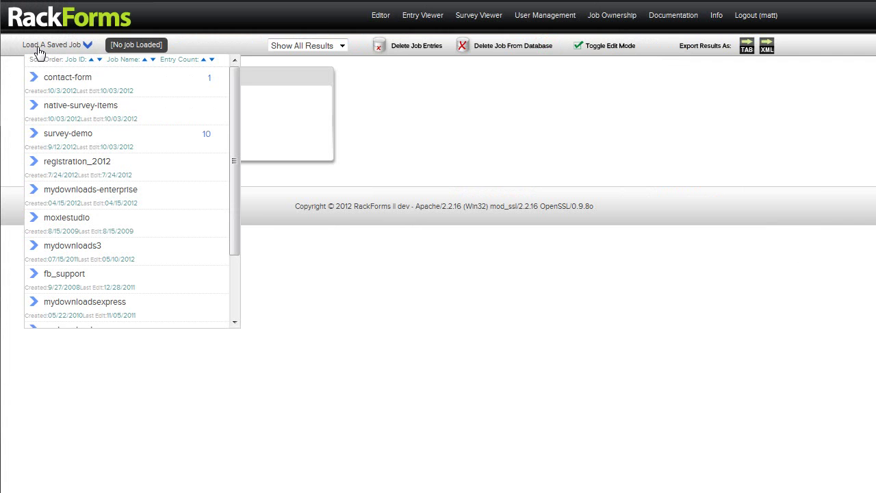
click(83, 84)
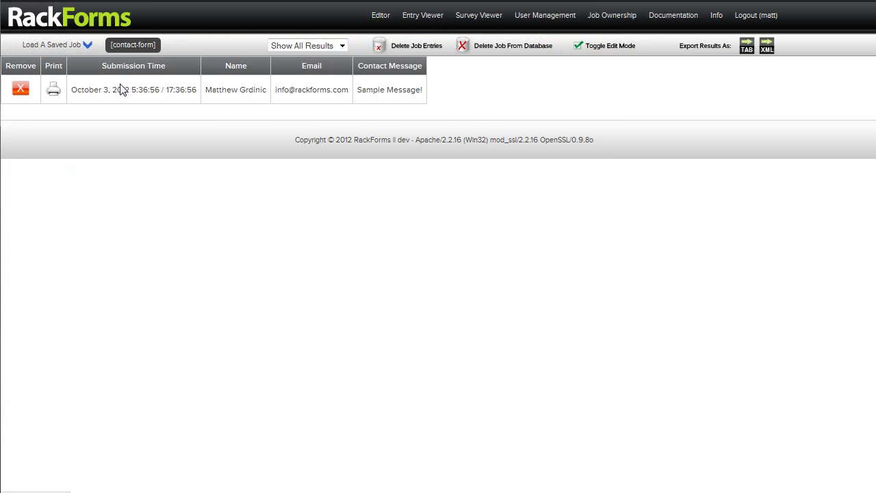
click(59, 94)
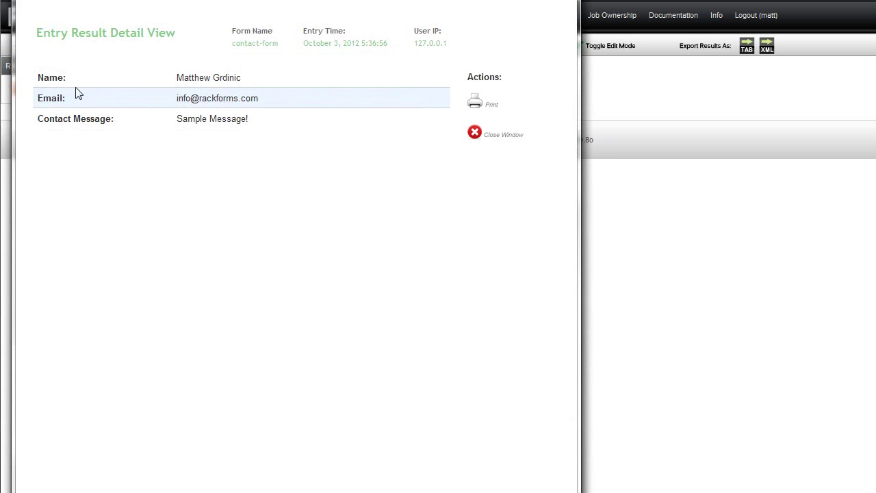
click(493, 135)
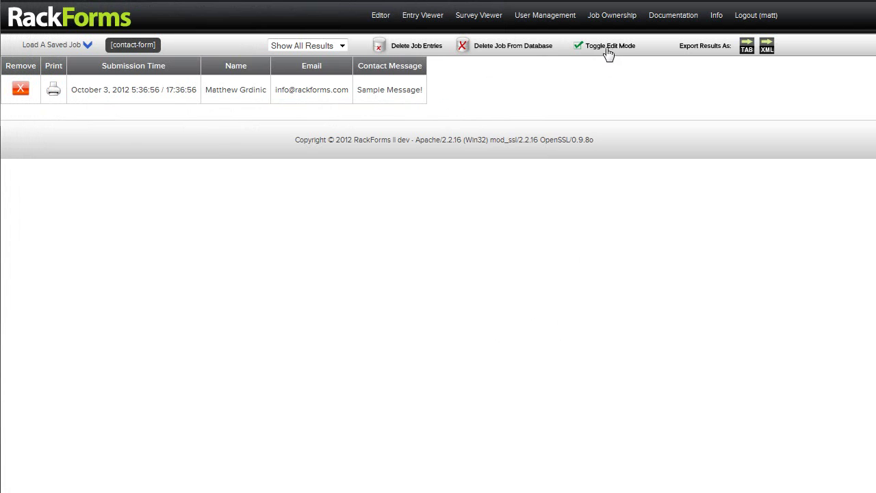
Step: In Edit Mode, change the entry's Contact Message from 'Sample Message!' to 'Sample Message.'
click(607, 49)
click(476, 103)
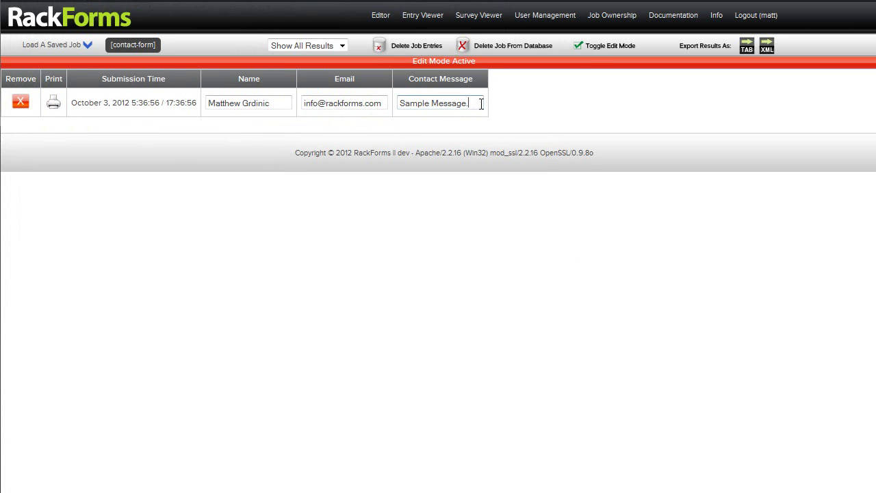
click(604, 49)
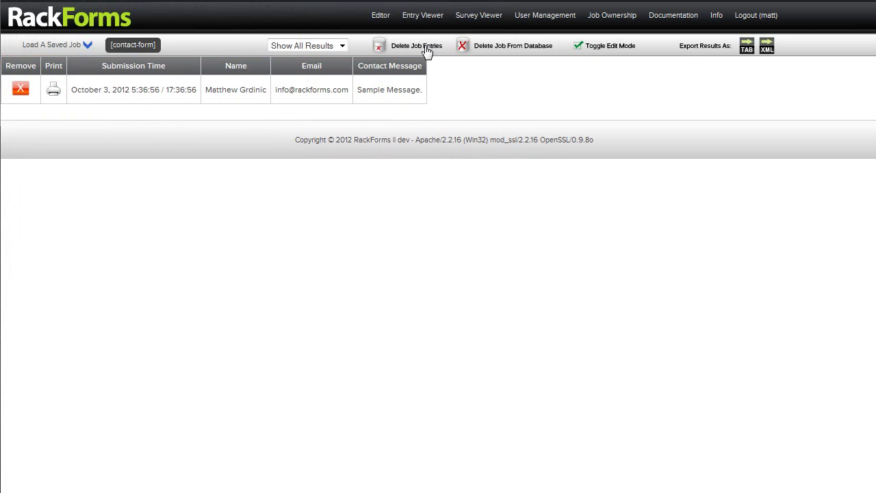
click(327, 45)
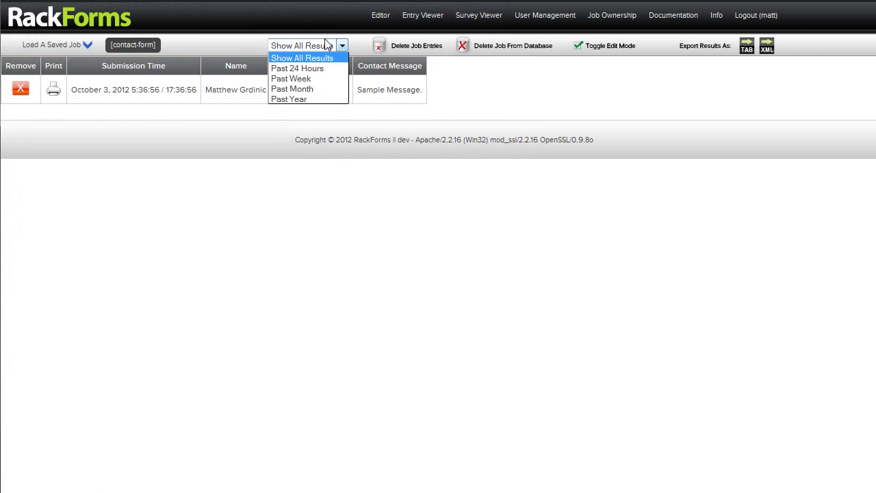
click(327, 45)
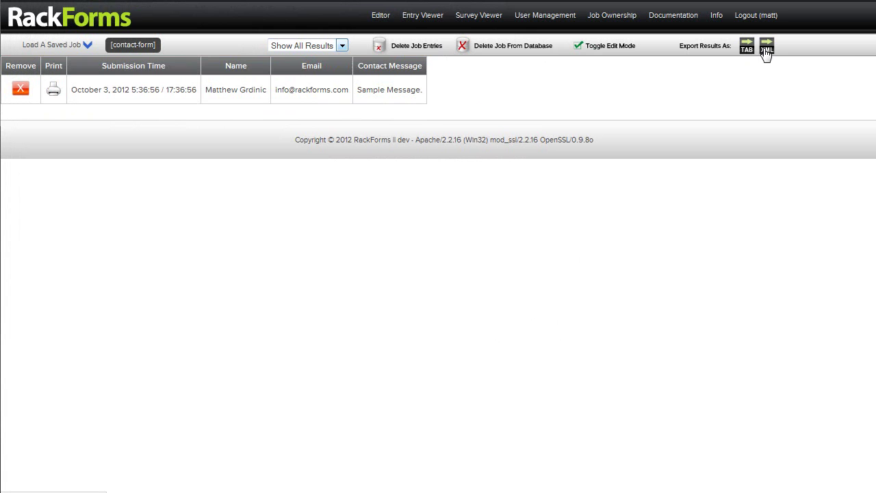
Step: Load the survey-demo job in the editor and select its 'Are you happy?' question
click(376, 16)
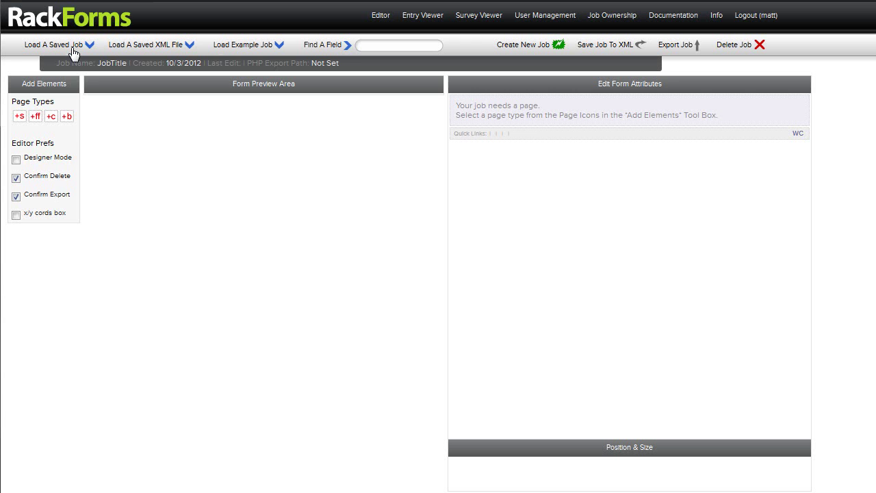
click(74, 47)
click(75, 129)
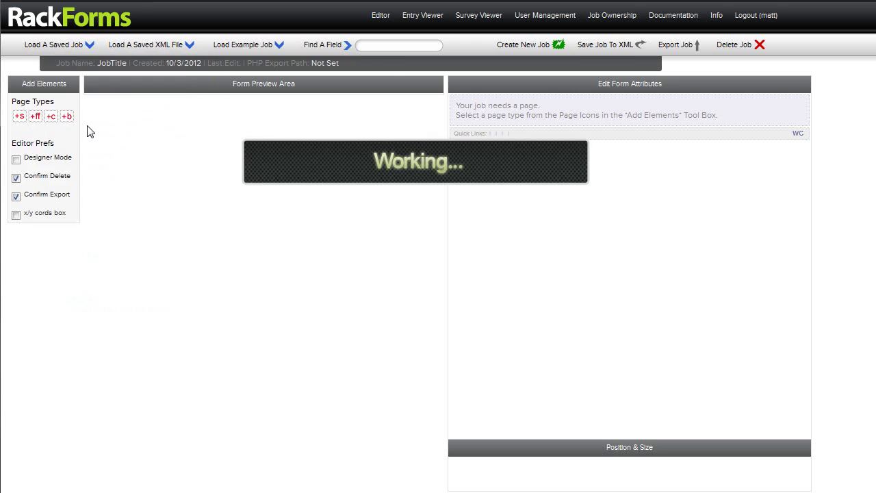
click(620, 263)
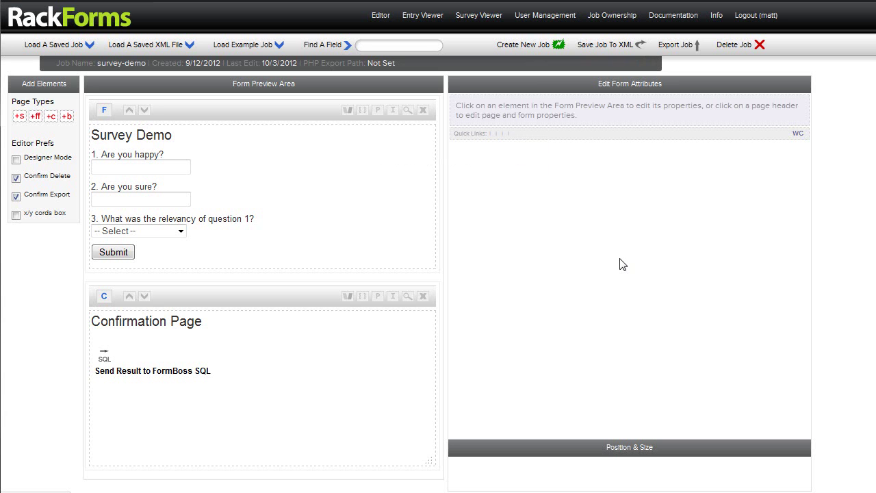
click(256, 166)
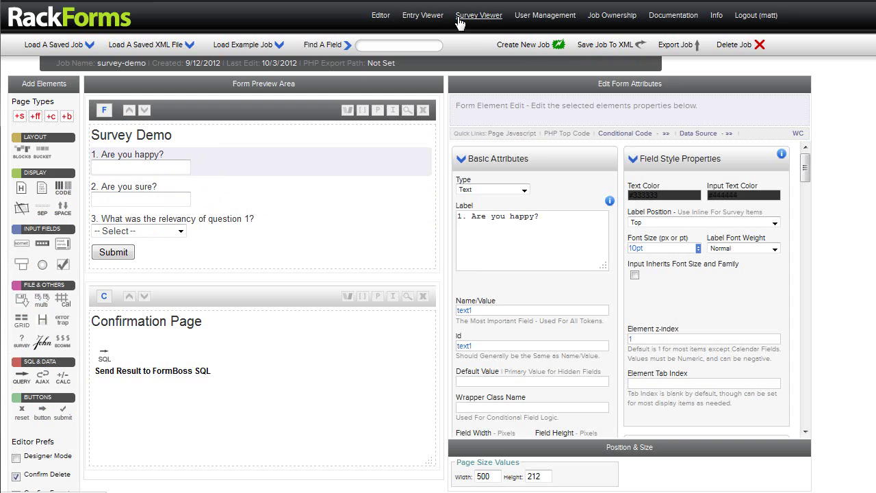
Step: Load survey-demo in the Survey Viewer, showing 70% Yes for 'Are you happy?' and a 50/50 split for 'Are you sure?'
click(481, 18)
click(69, 44)
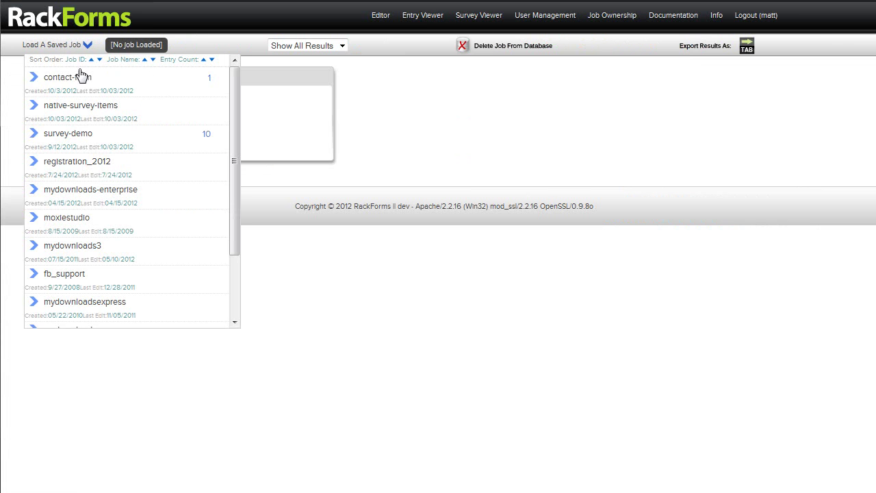
click(87, 133)
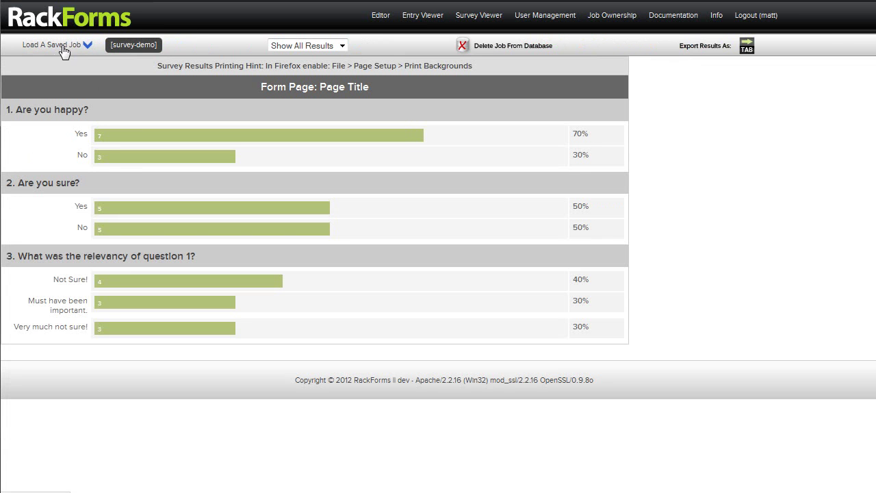
drag(95, 108, 12, 110)
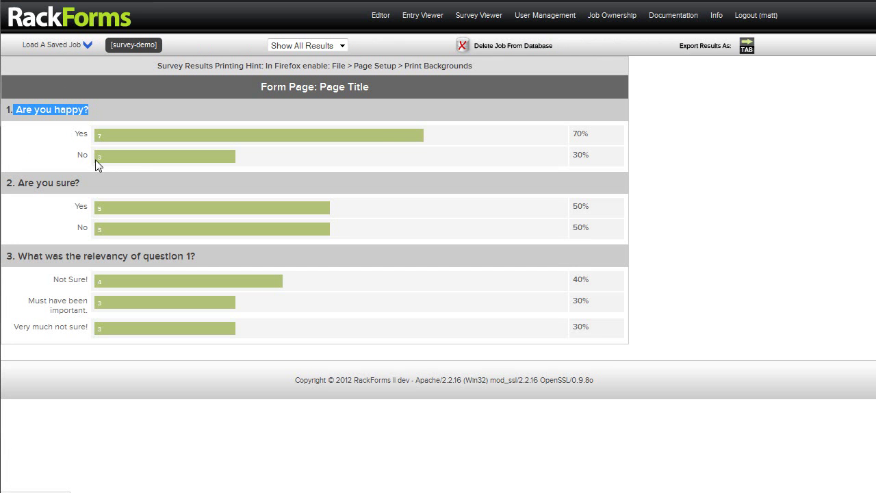
click(107, 121)
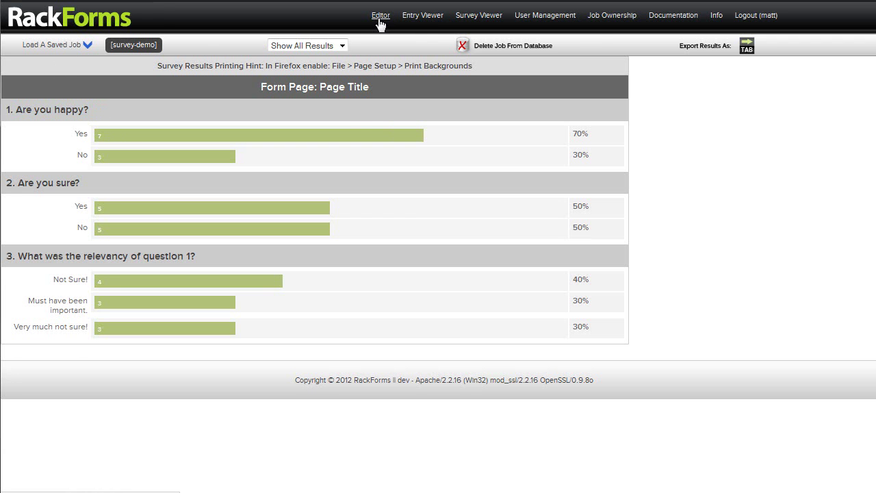
Step: Load the native-survey-items job in the editor and select its survey grid element
click(380, 20)
click(75, 48)
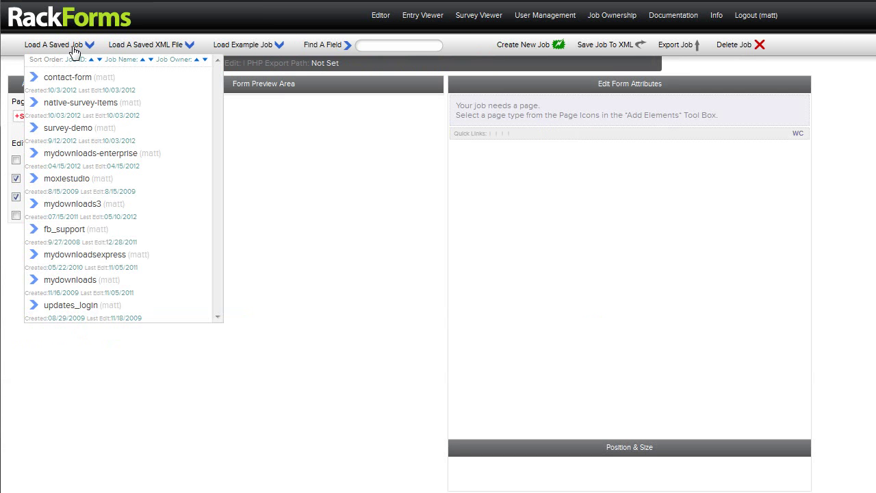
click(80, 103)
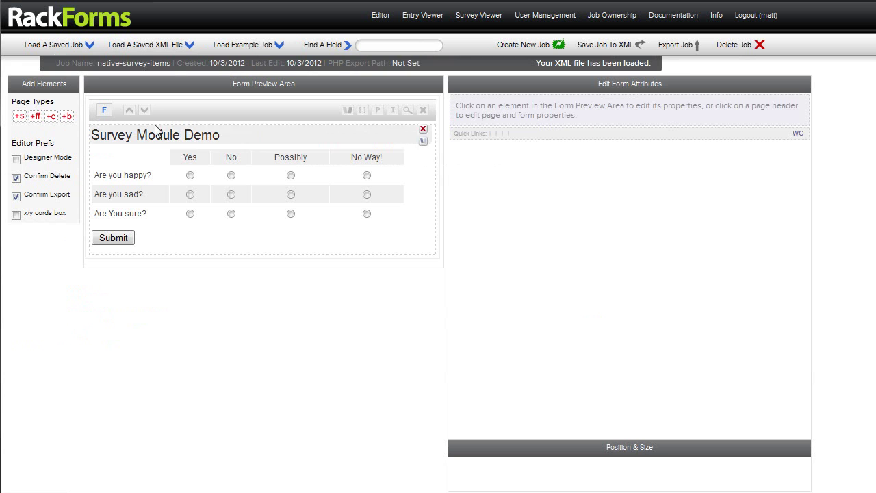
click(227, 153)
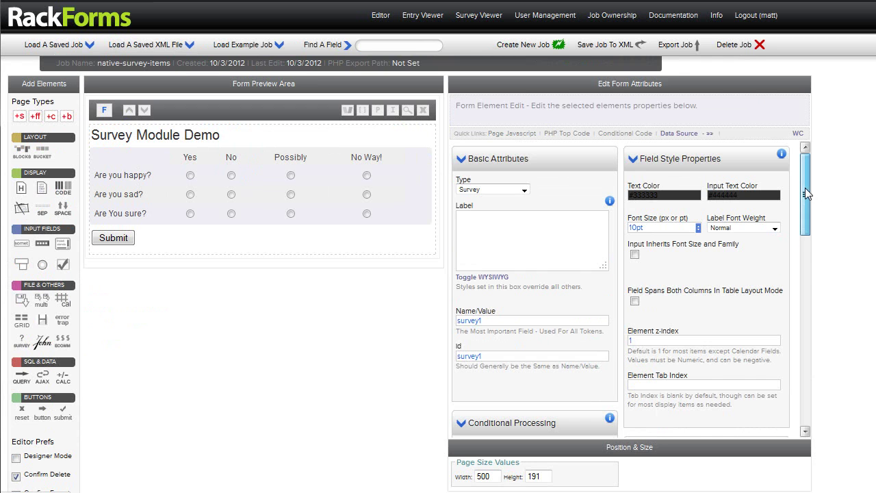
Step: Review the survey responses Yes, No, Possibly, No Way! and its questions, then save and preview the form
drag(805, 187, 794, 278)
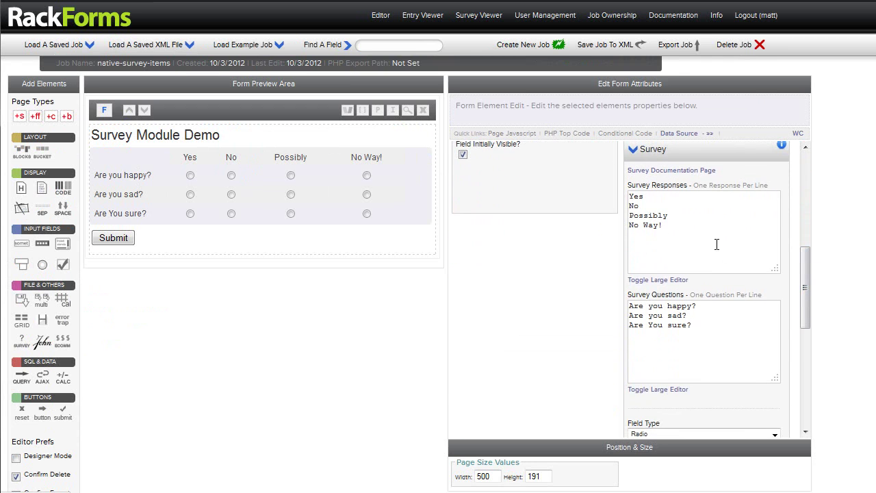
drag(705, 233, 611, 191)
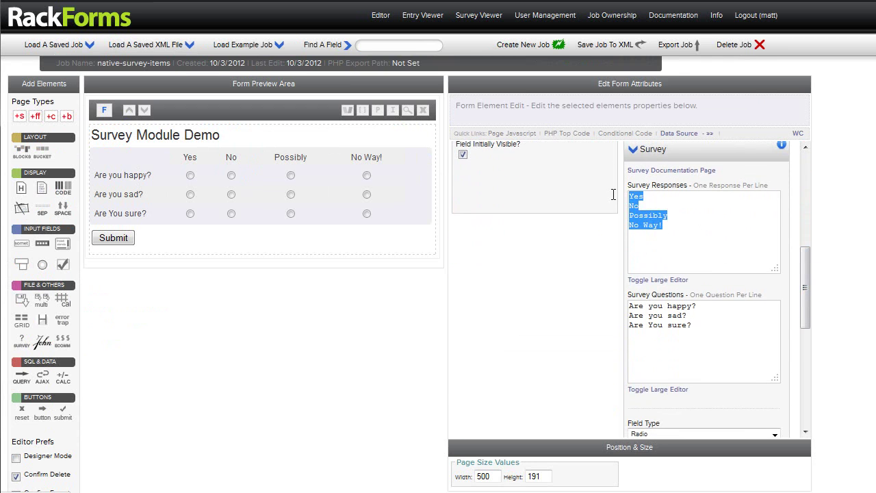
click(712, 321)
key(ctrl+a)
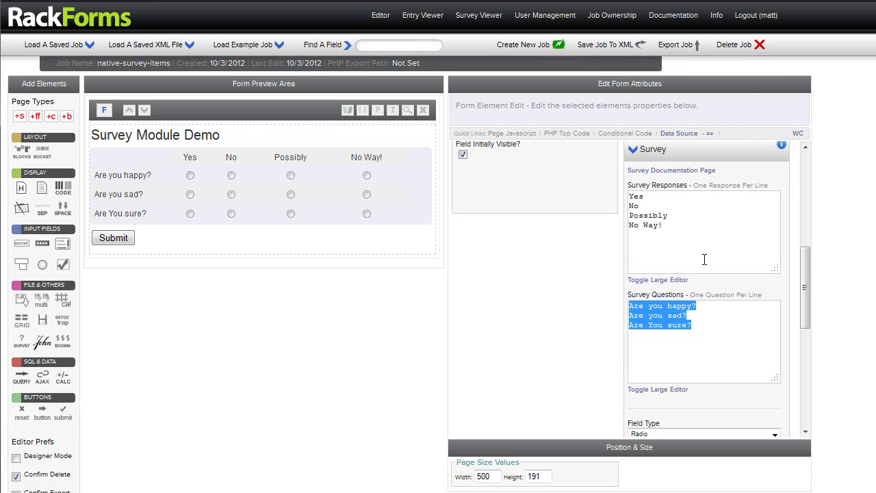
click(706, 258)
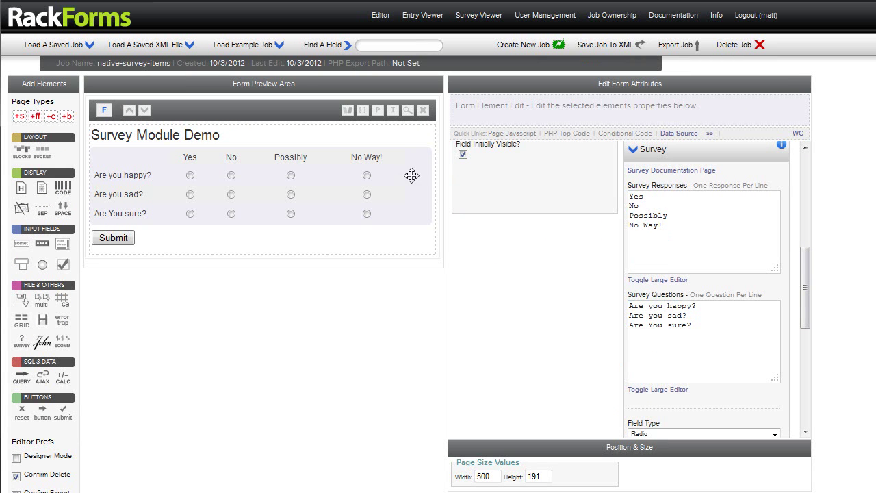
click(407, 110)
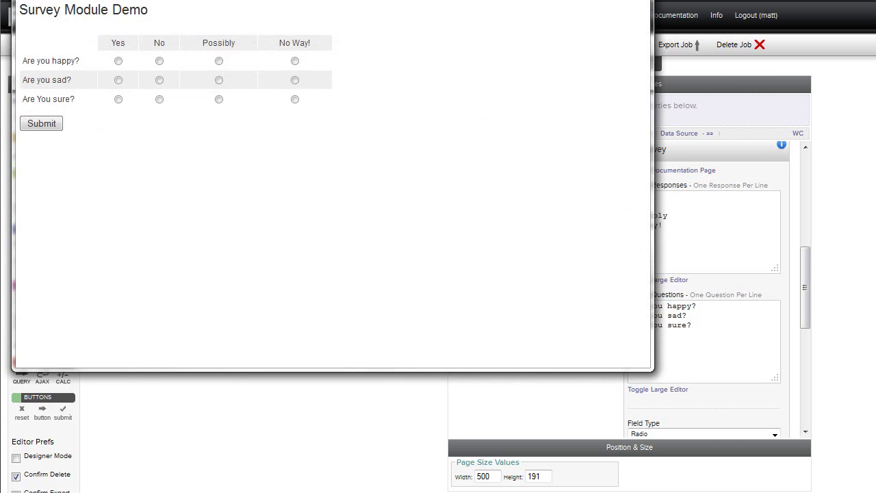
key(ctrl+w)
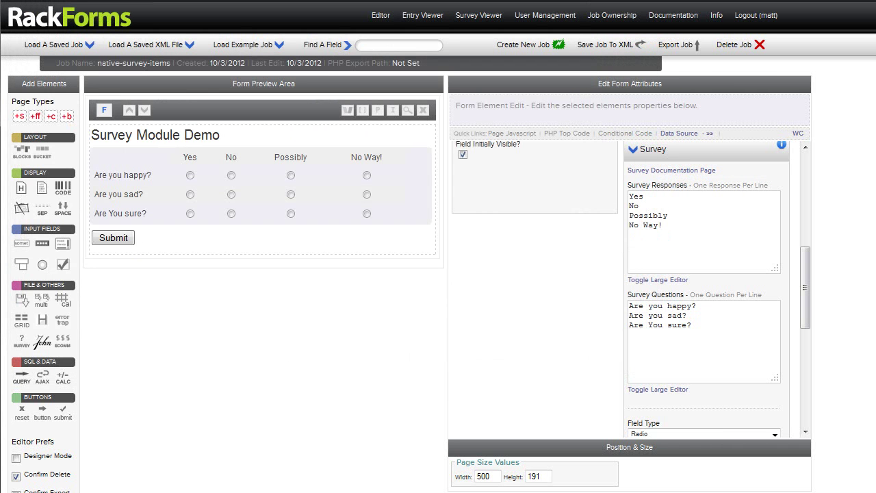